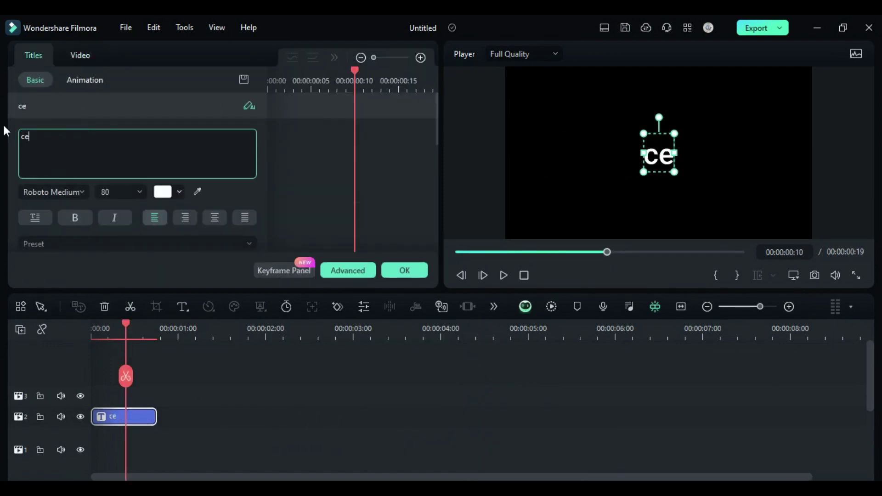
text(reate)
- Set the create title to Metropolis ExtraBold at size 300 and scale it to 138
click(55, 192)
click(105, 311)
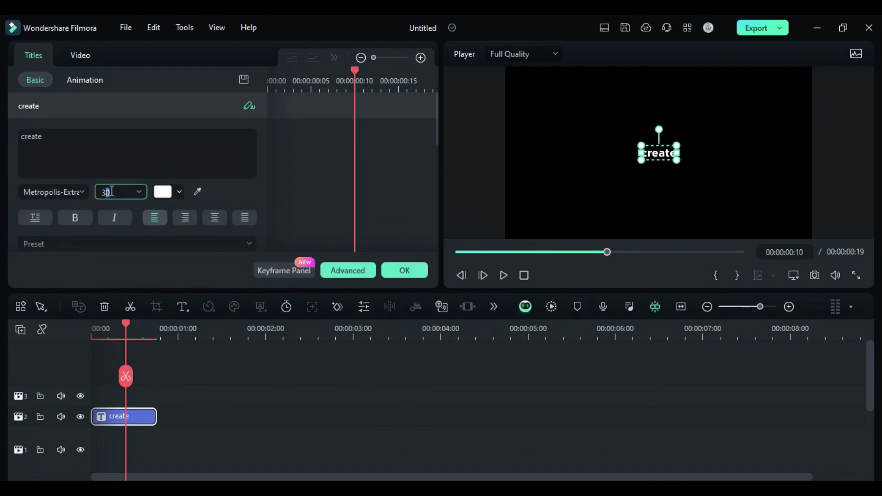
text(300)
scroll(138, 206, down, 5)
scroll(247, 229, down, 3)
click(215, 168)
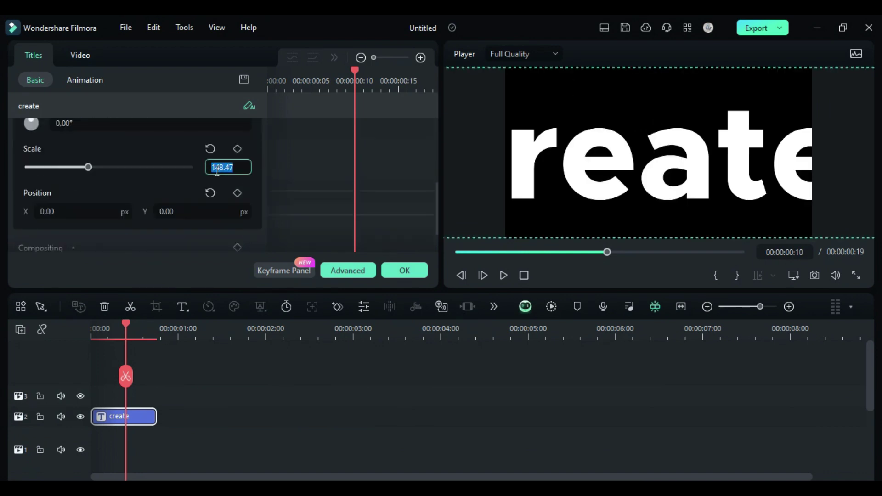
text(138)
key(Return)
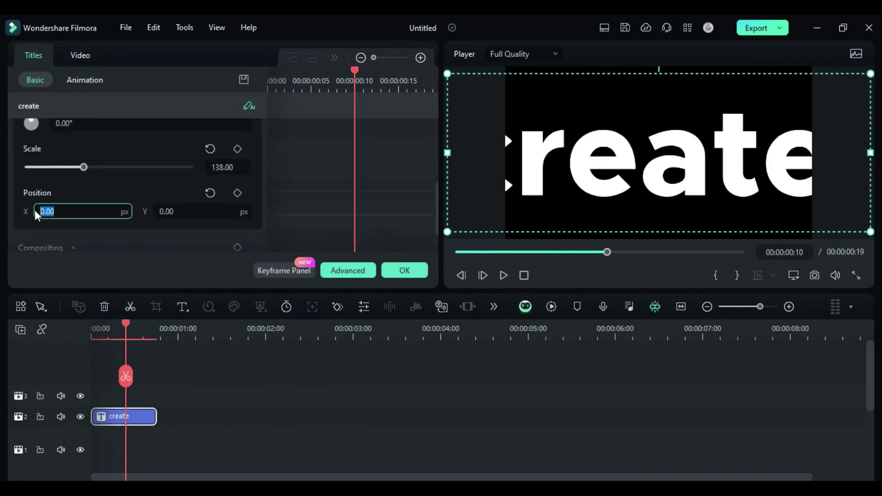
key(Return)
click(80, 56)
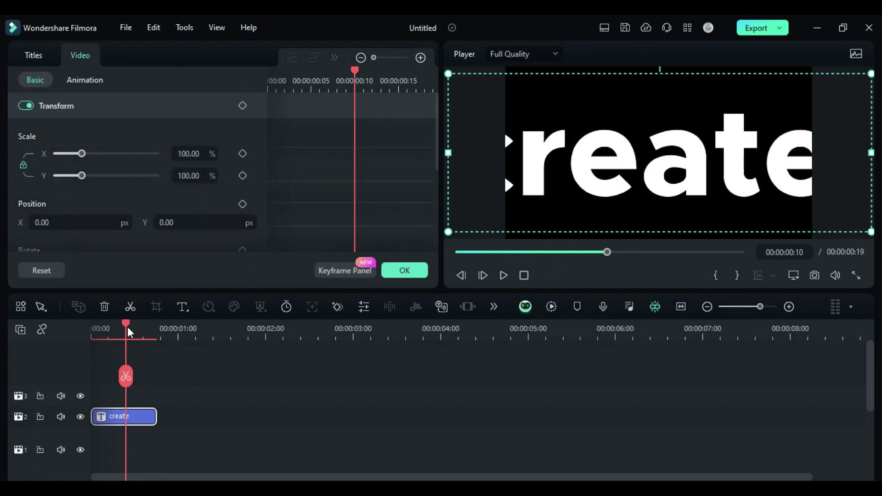
- Keyframe the create title from X position 17 at the start to 52% scale at the end
drag(125, 326, 92, 327)
click(243, 105)
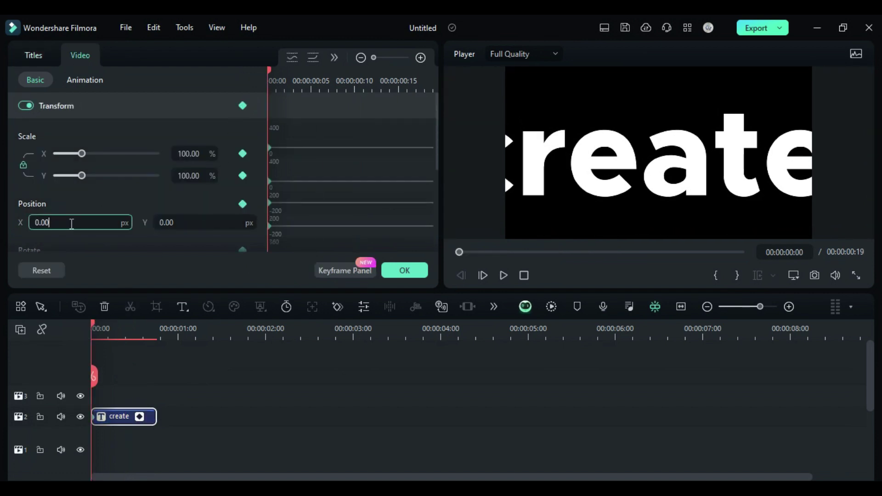
text(-7)
key(Return)
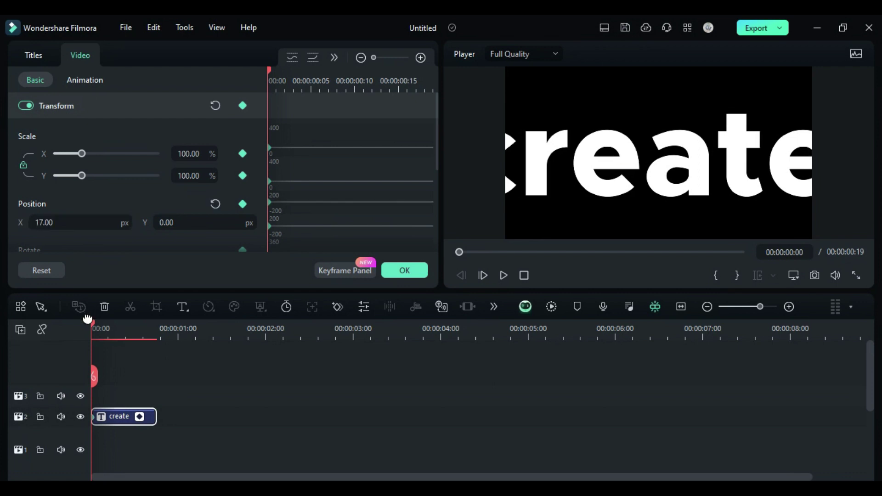
drag(92, 324, 157, 344)
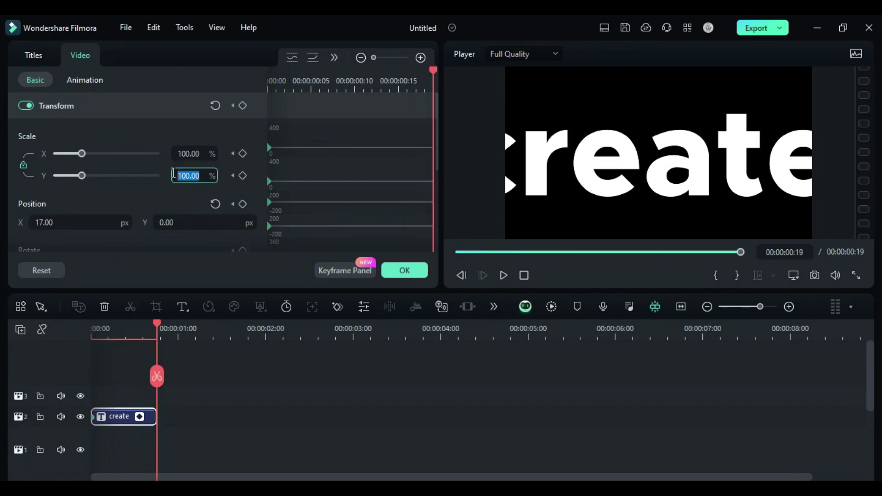
text(52)
key(Return)
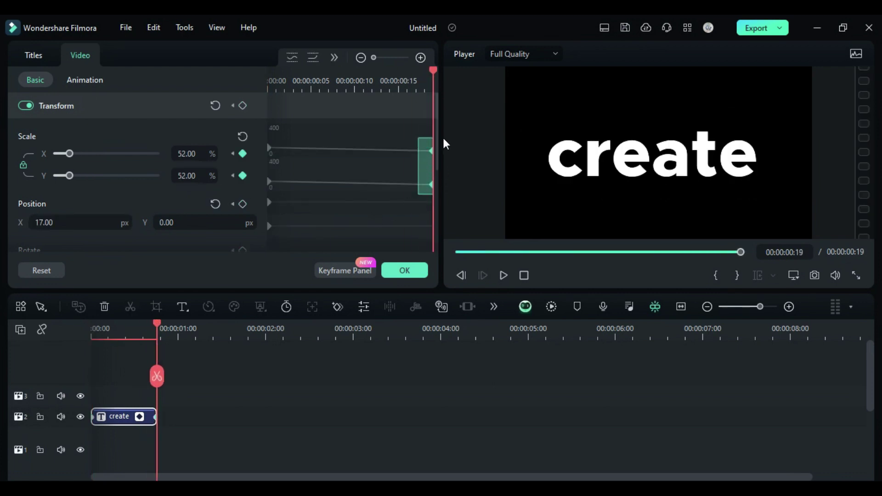
- Apply Ease out to the scale animation, preview it, and paste a copy of the clip
click(334, 57)
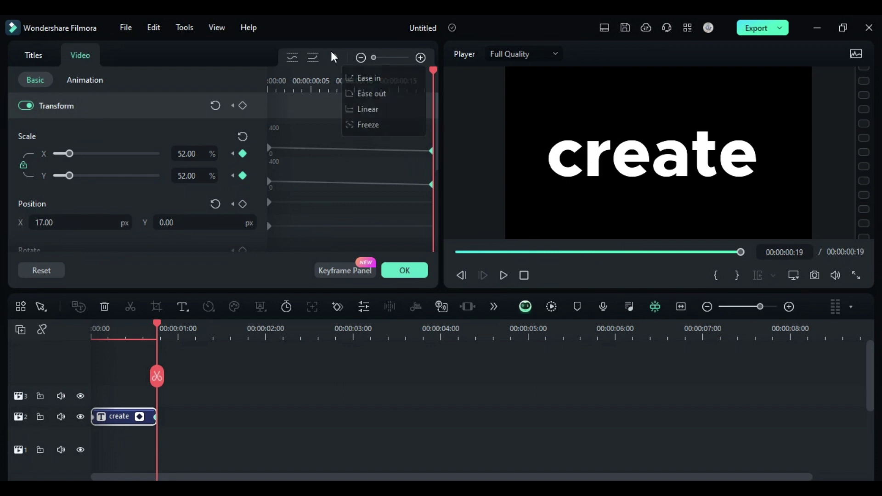
click(363, 95)
drag(156, 324, 93, 334)
key(space)
key(ctrl+v)
click(186, 416)
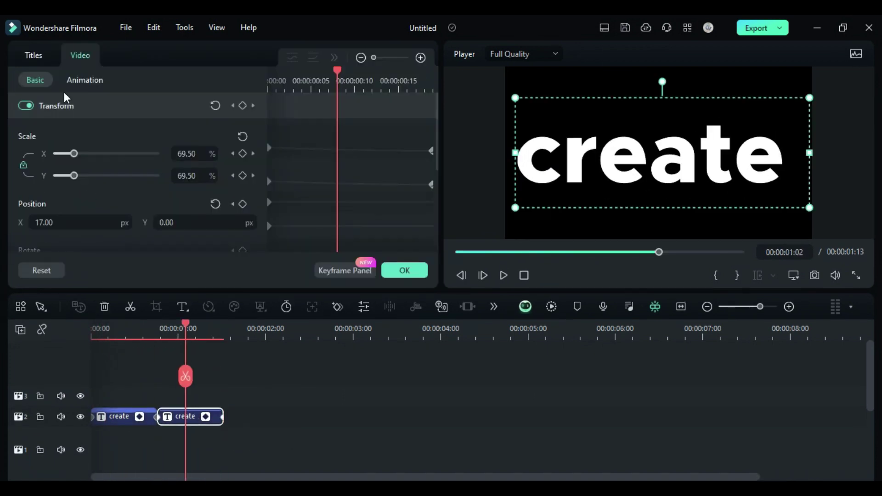
- Retype the copy as awe at size 150, add some below it, and outline awe
click(336, 275)
text(awe150)
key(Return)
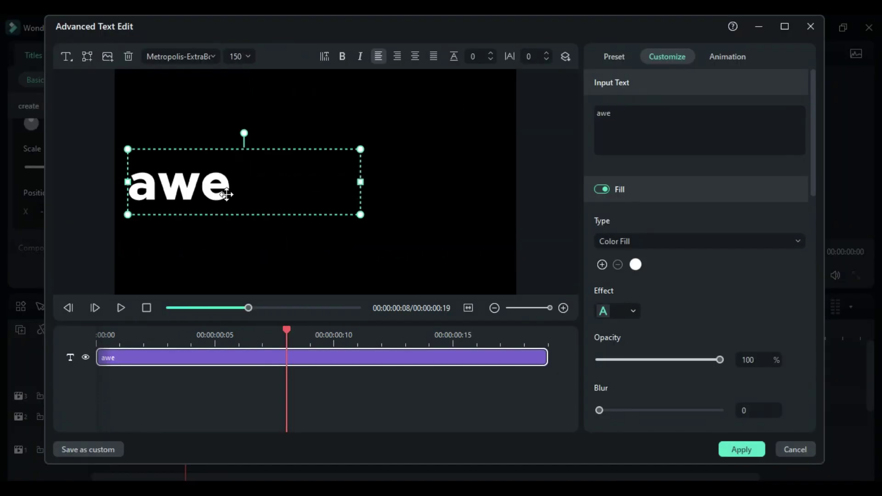
click(66, 56)
text(some)
drag(200, 130, 256, 220)
click(202, 186)
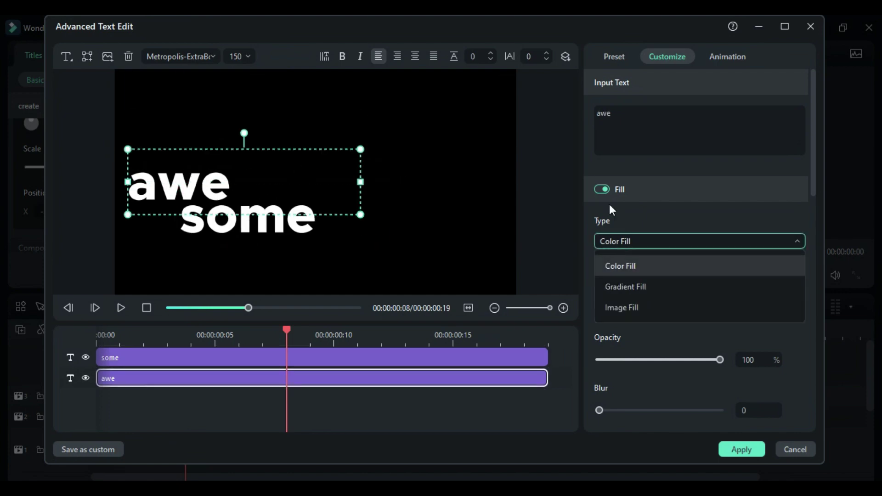
click(602, 189)
scroll(605, 230, down, 5)
click(601, 288)
scroll(607, 275, down, 3)
drag(608, 309, 602, 311)
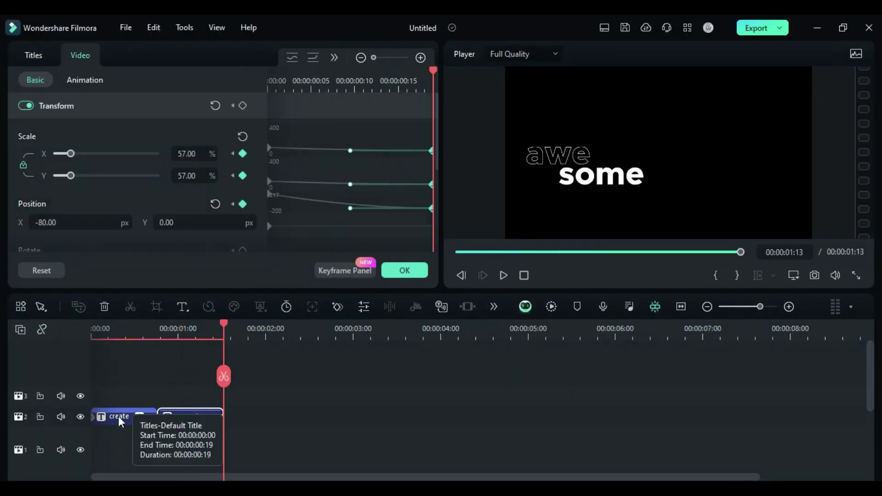
- Add a duct text layer below pro in the pro clip
click(346, 271)
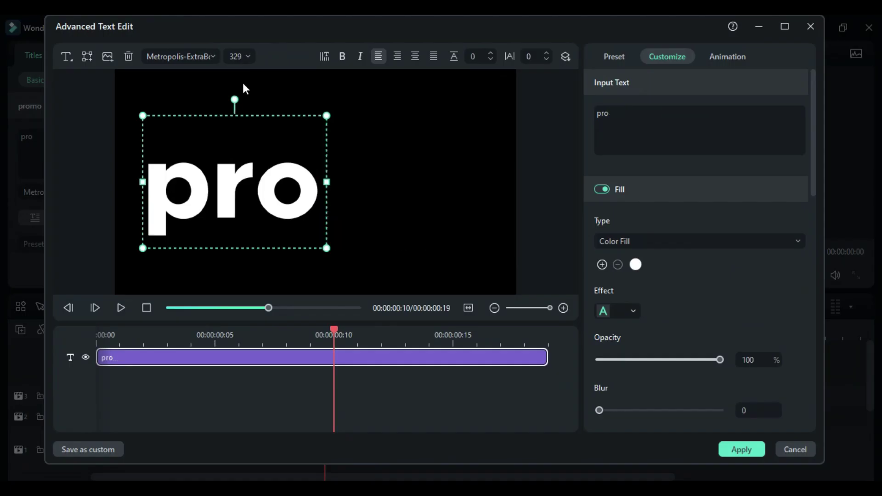
click(66, 56)
click(83, 73)
text(duct)
drag(229, 69, 282, 242)
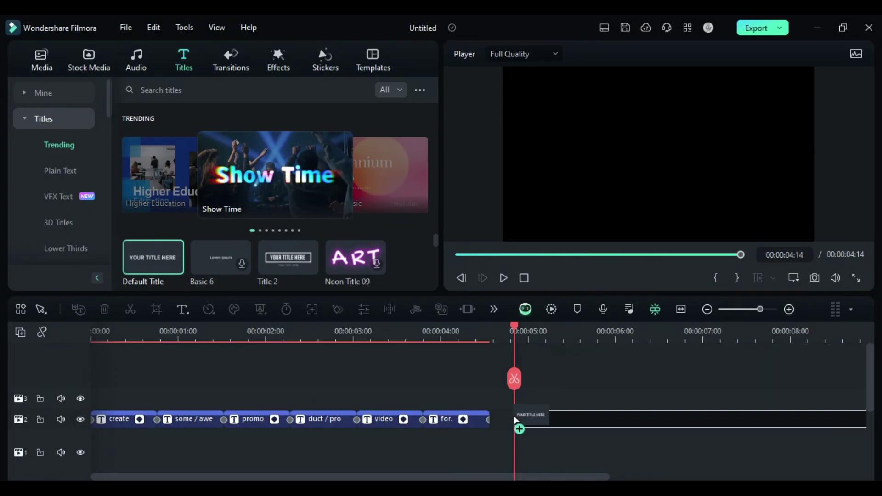
- Add a Default Title after for. reading f in Montserrat Bold at size 342
drag(142, 252, 501, 418)
double_click(552, 417)
click(81, 192)
drag(267, 455, 267, 220)
click(69, 331)
triple_click(92, 152)
text(f)
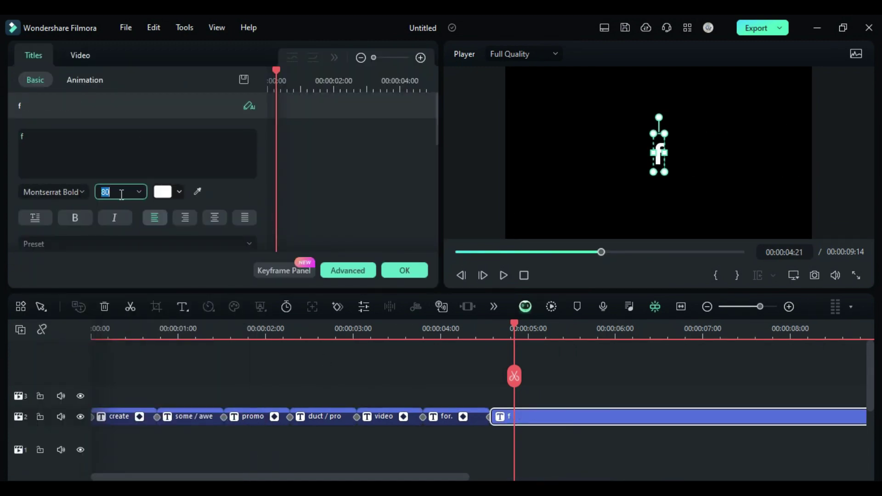
text(42)
key(Return)
- Split the f clip at 00:00:05:08
scroll(241, 202, down, 3)
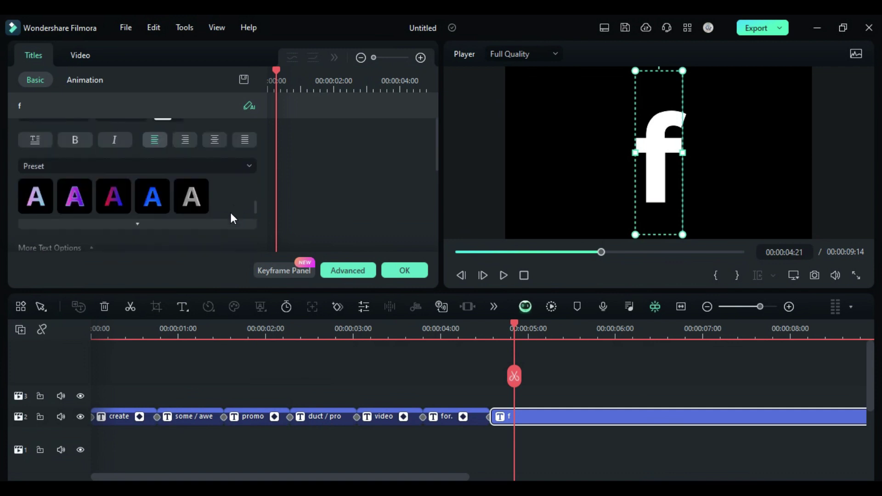
scroll(230, 216, down, 3)
scroll(226, 230, down, 2)
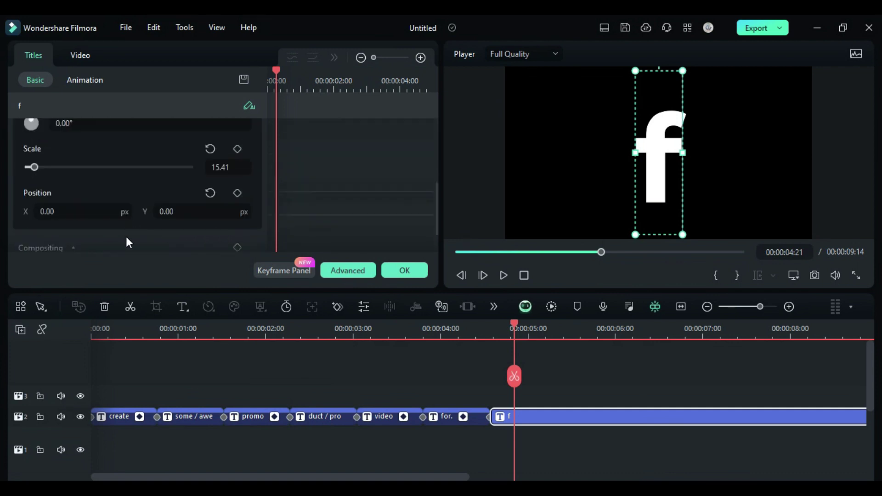
click(491, 338)
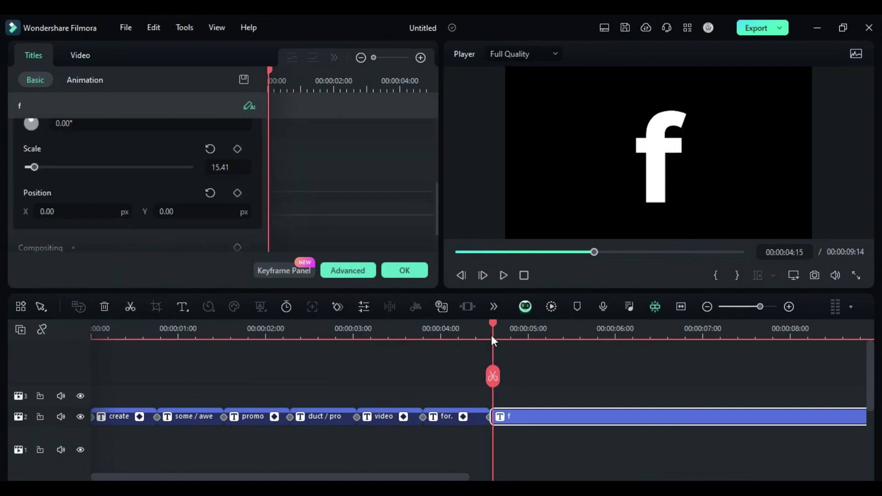
key(ctrl+b)
click(581, 415)
- Delete the part after the cut and copy the f clip to the track above as black, size 100
key(Delete)
drag(515, 393, 516, 390)
double_click(524, 396)
text(black)
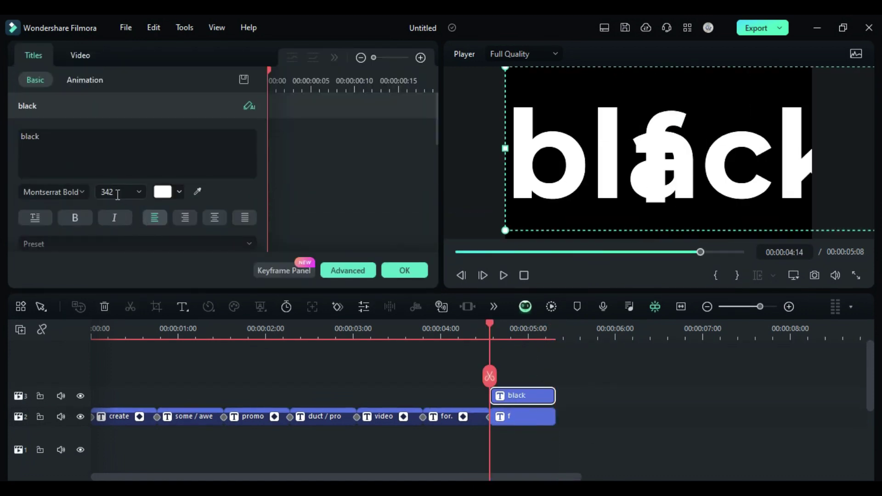
text(100)
key(Return)
- Position the black title at X 354, Y -8
scroll(92, 207, down, 5)
click(71, 218)
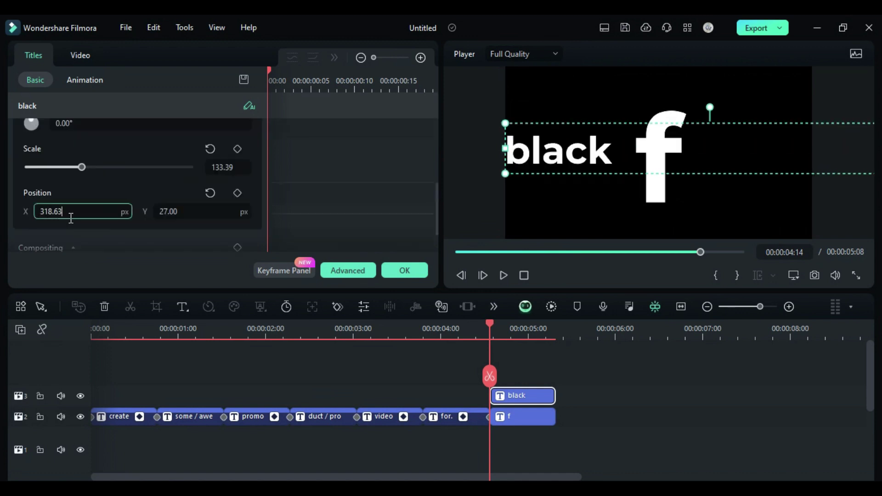
text(4)
key(Tab)
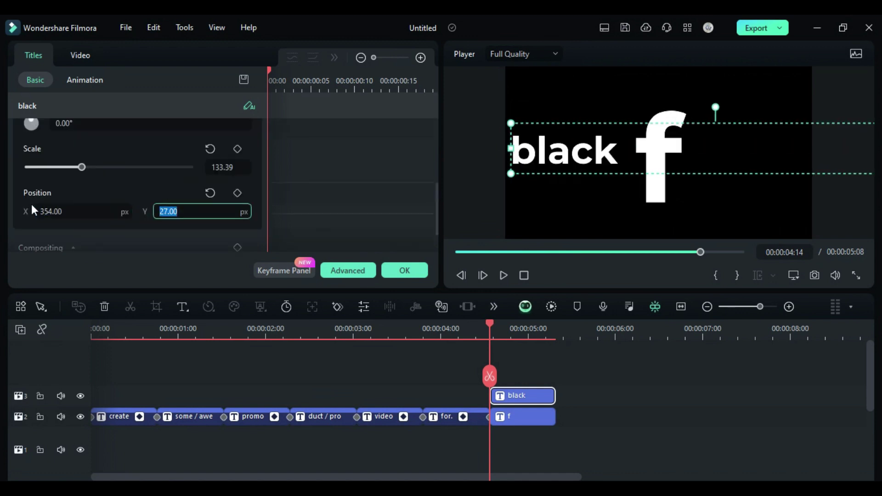
text(-8)
key(Return)
click(81, 55)
text(107)
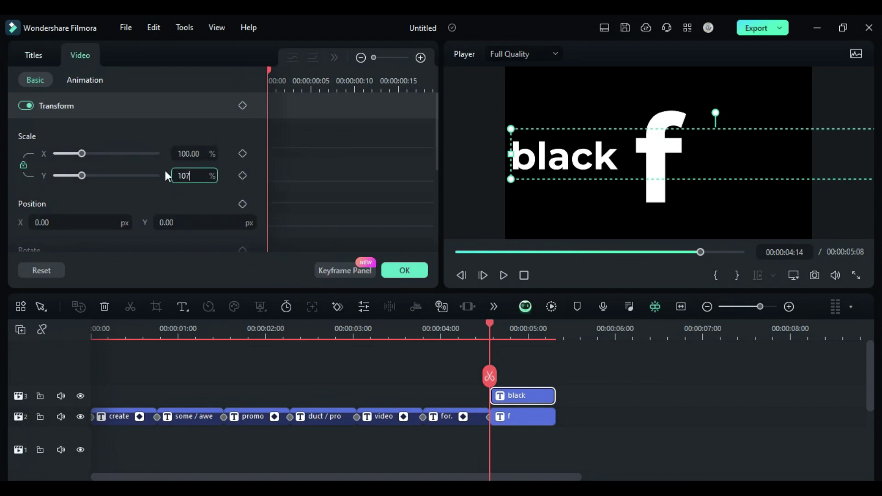
- Set black's scale to 107% and its starting position off-screen at -1213, 14
key(Return)
click(60, 223)
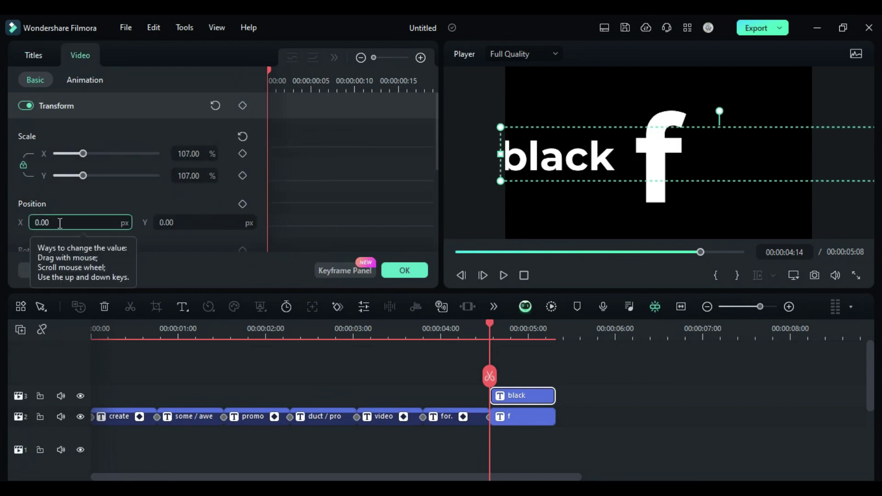
drag(60, 223, 24, 216)
text(1213)
key(Tab)
text(14)
key(Return)
- Adjust the X position at the clip end and apply easing to the position keyframes
key(Down)
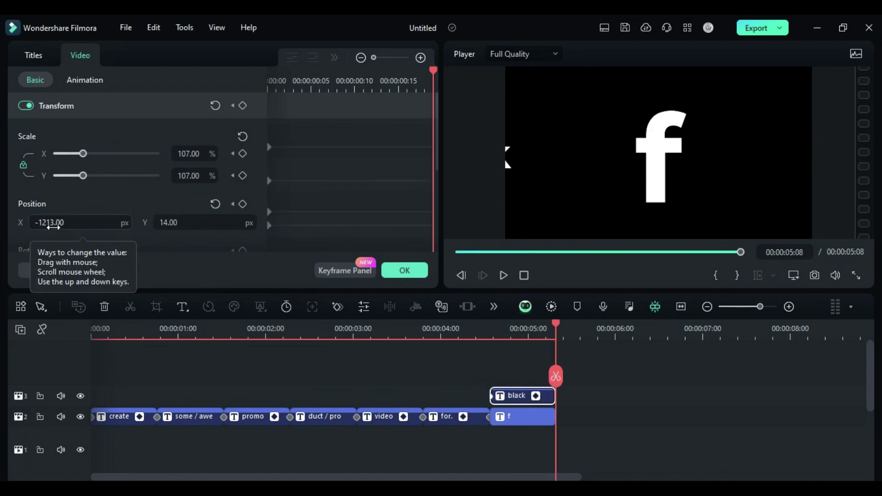
drag(64, 223, 40, 225)
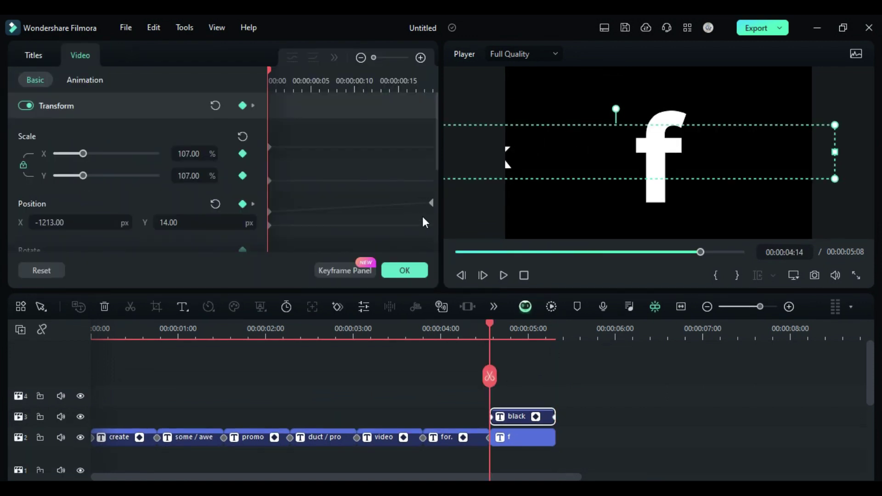
click(334, 60)
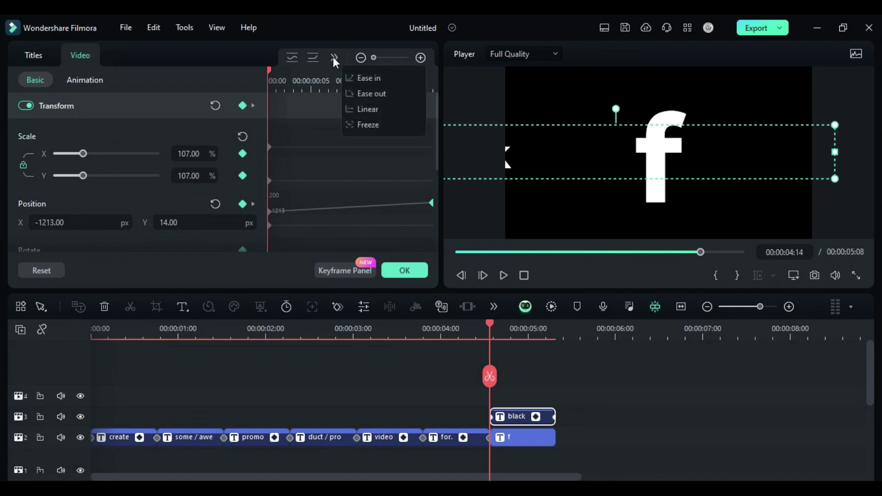
click(380, 98)
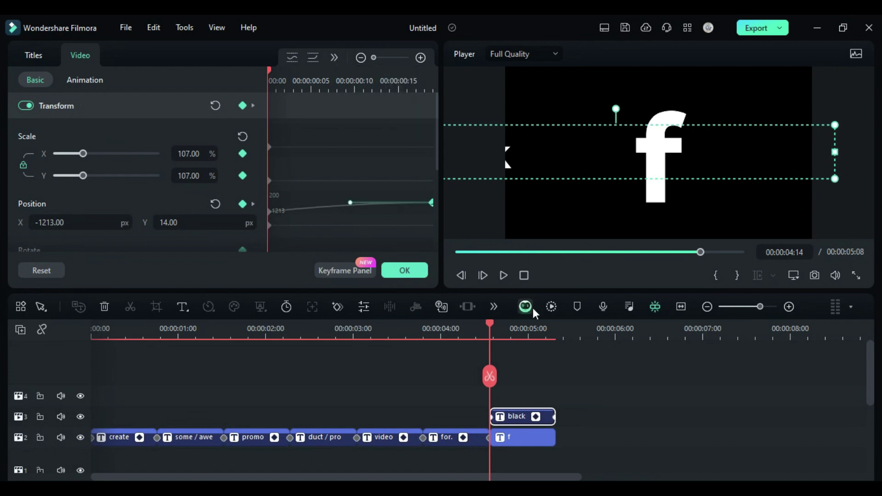
- Copy the black title onto track 4 and retype its text as riday
click(521, 417)
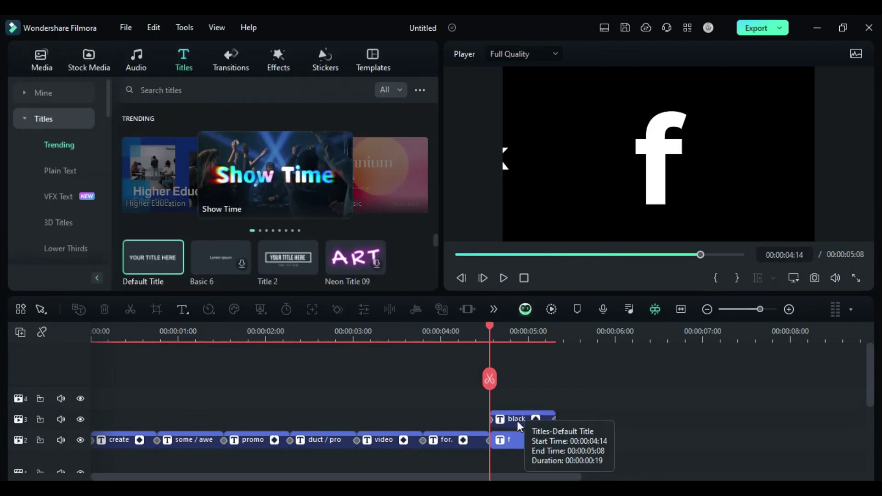
drag(521, 417, 520, 395)
double_click(521, 396)
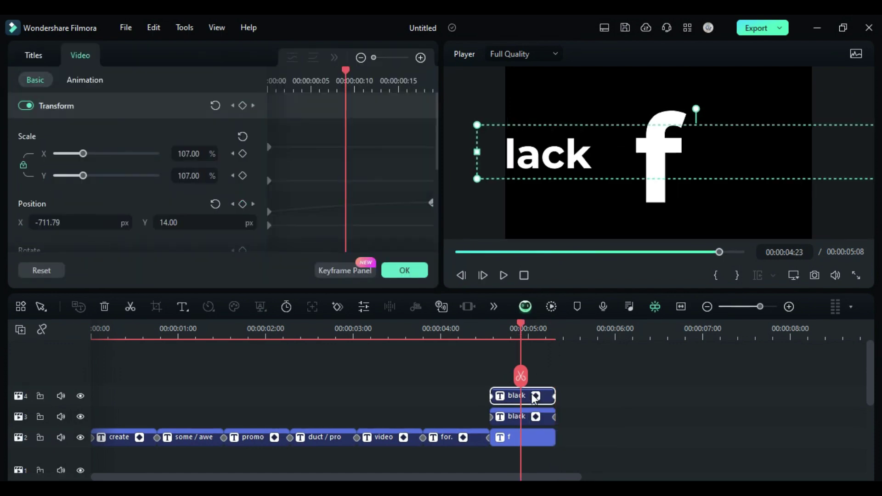
drag(437, 227, 432, 105)
double_click(27, 137)
text(riday)
- Make riday slide from X 1167 off-screen right to X 504
click(80, 55)
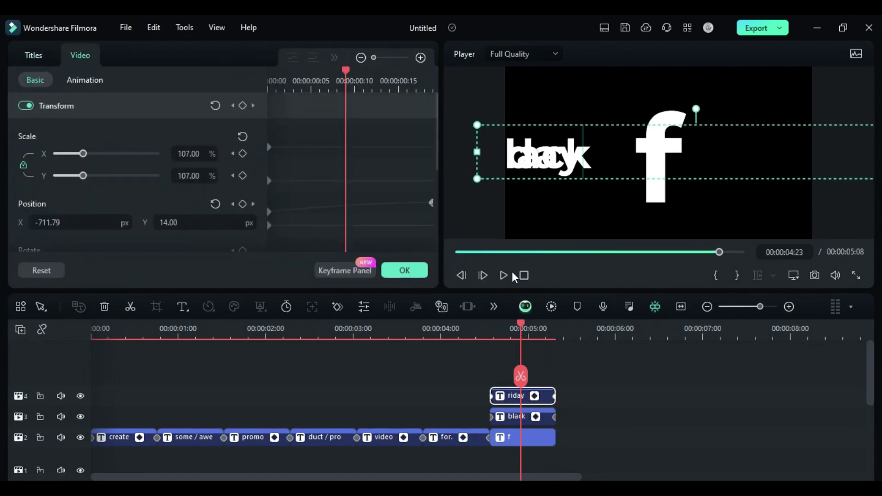
click(490, 328)
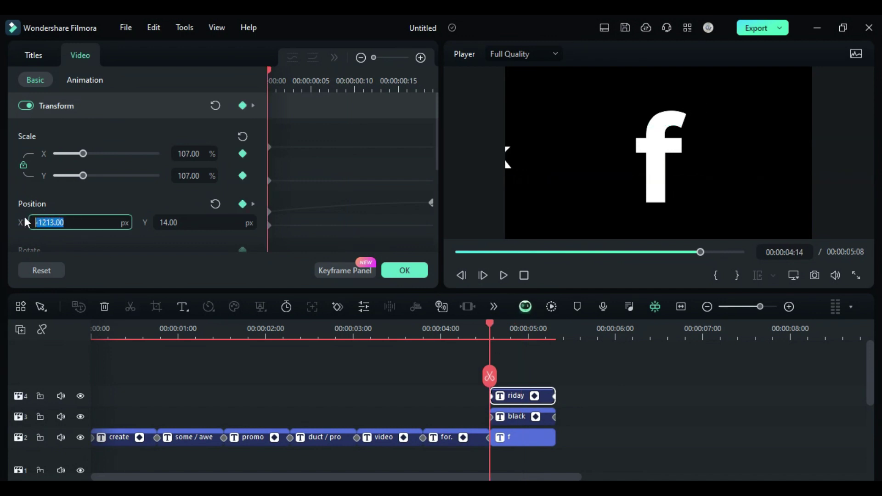
text(1167)
key(Return)
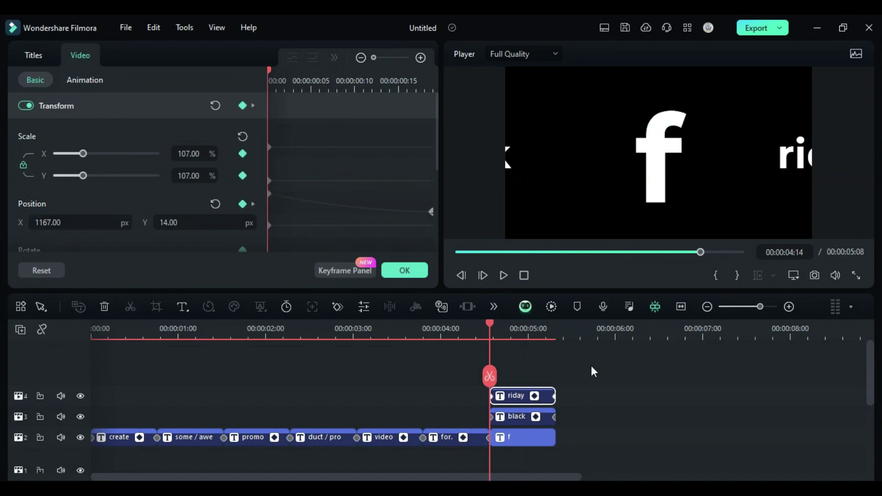
click(556, 329)
click(65, 225)
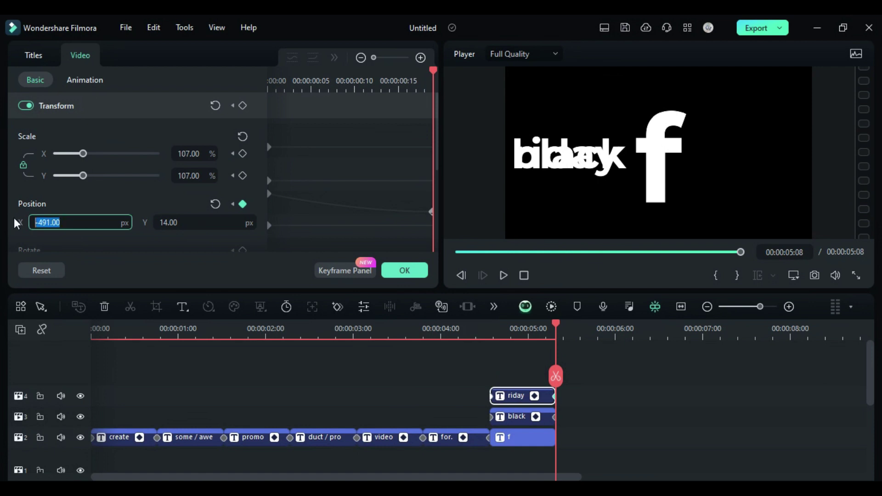
text(504)
key(Return)
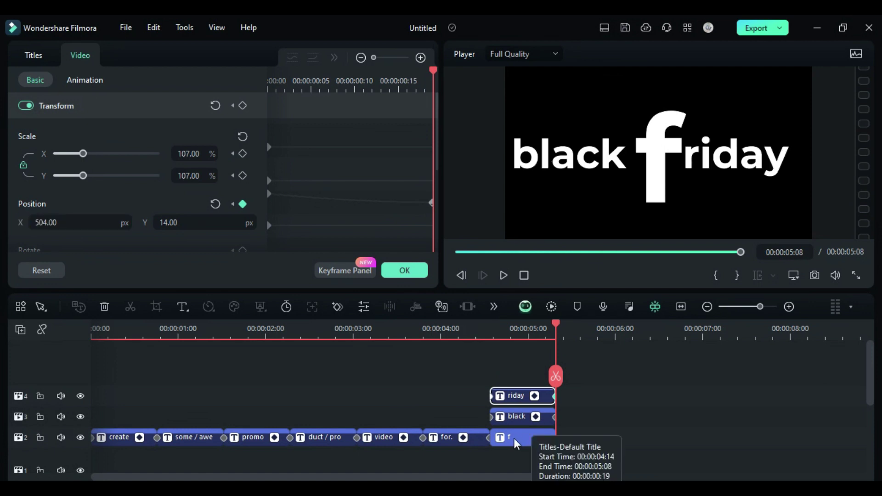
- Copy the f title after riday on track 4 and retype it as in
drag(514, 438, 623, 399)
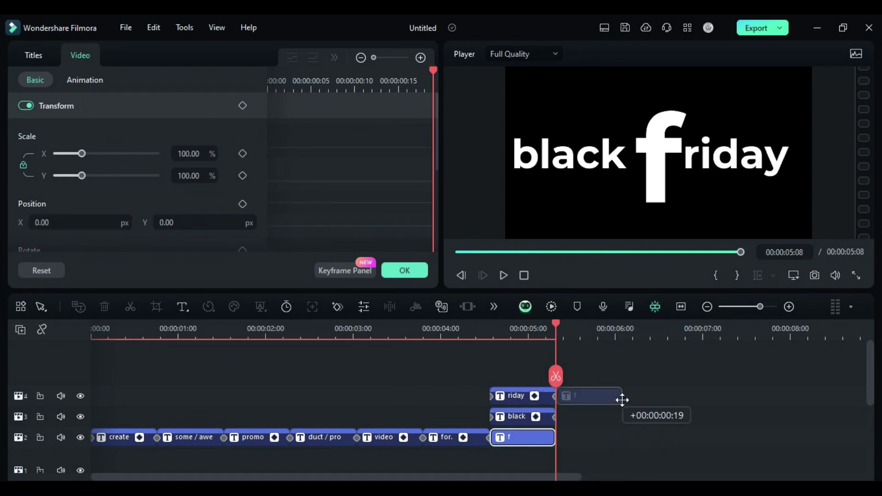
double_click(588, 399)
text(in)
click(636, 370)
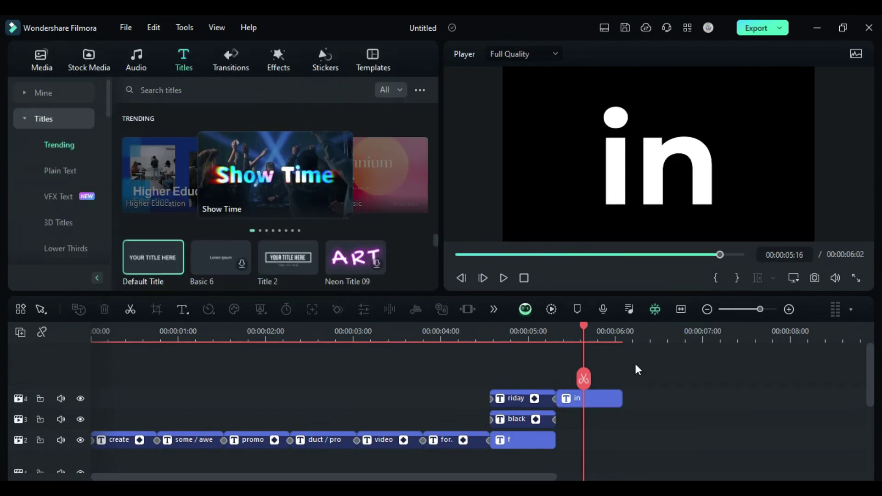
- Replace the in title with its snapshot, trimmed and placed after riday on track 4
click(815, 278)
key(Delete)
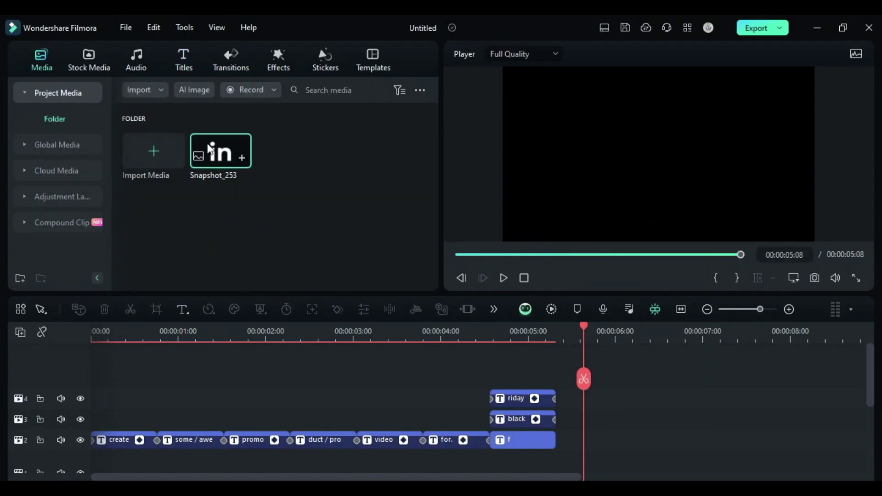
mouse_move(210, 149)
mouse_down()
mouse_move(566, 404)
mouse_move(569, 375)
mouse_up()
click(557, 339)
click(556, 378)
drag(578, 407, 580, 405)
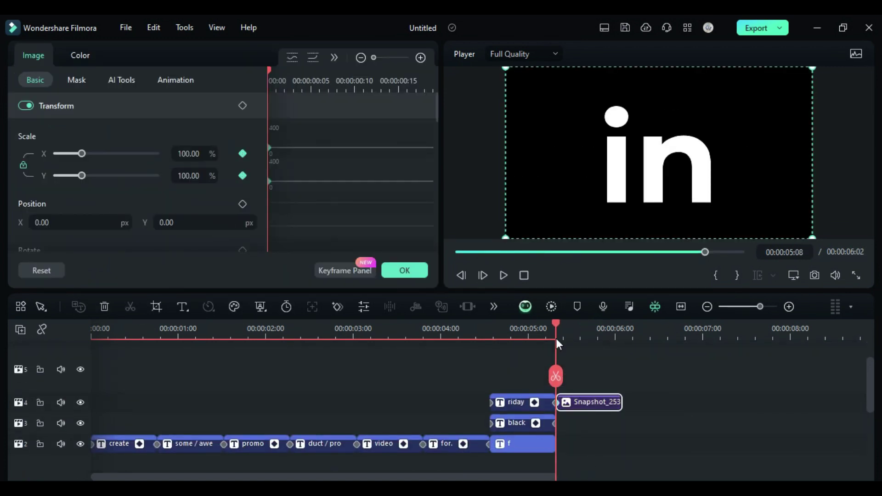
click(581, 382)
- Keyframe the snapshot's scale down to 67% and apply Ease in
key(space)
click(616, 405)
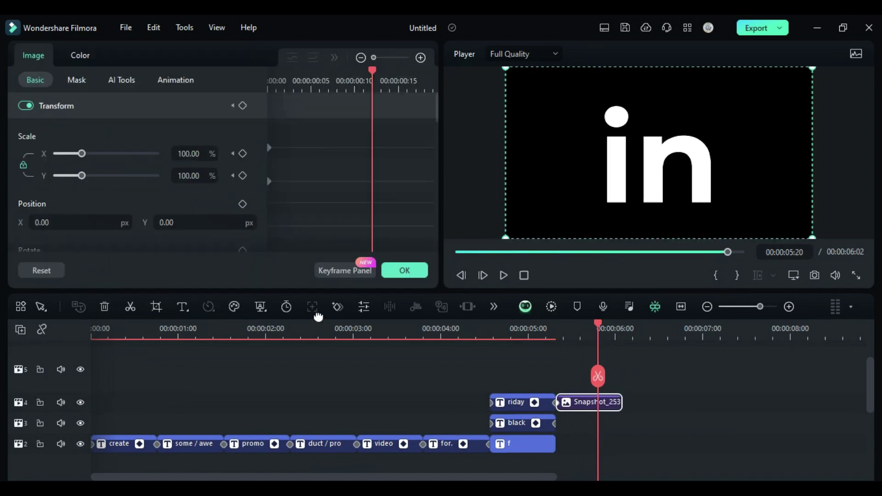
text(67)
key(Return)
drag(395, 204, 348, 140)
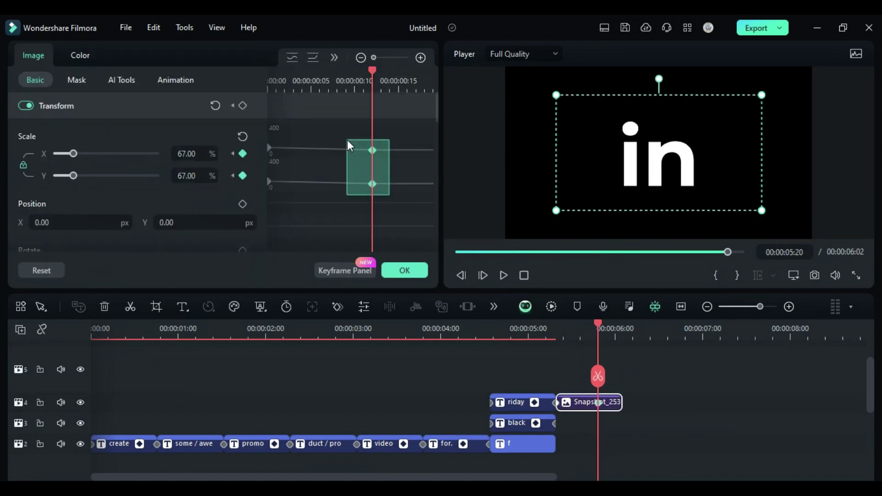
click(339, 57)
click(350, 78)
- Reshape the Scale X and Scale Y ease curves and preview the shrink to 5:20
click(292, 83)
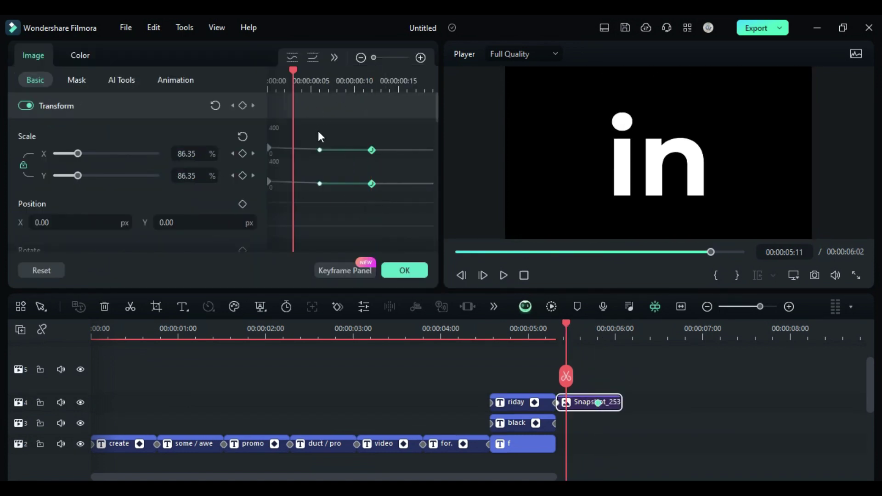
drag(320, 154, 299, 155)
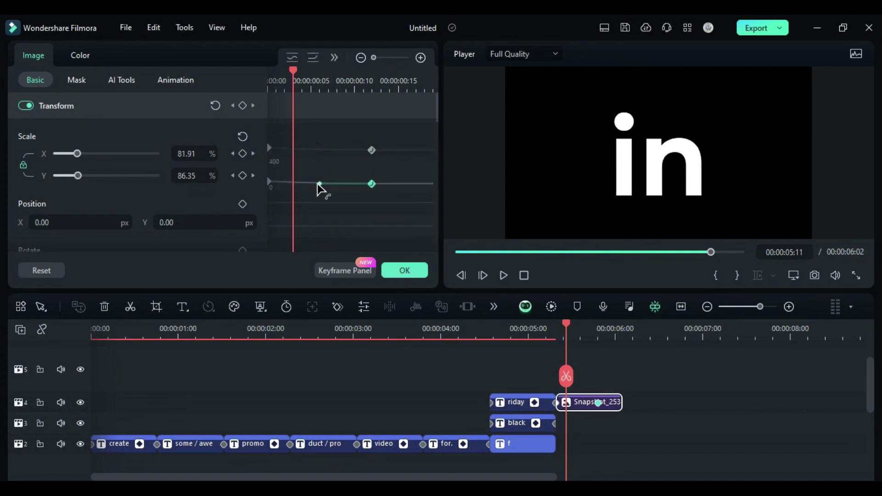
drag(315, 188, 299, 188)
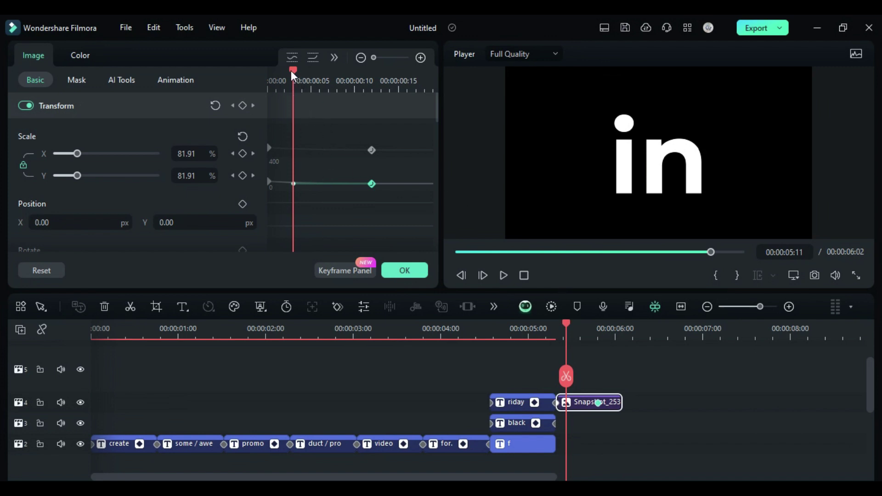
mouse_move(292, 73)
mouse_down()
mouse_move(262, 74)
mouse_move(359, 107)
mouse_up()
- Paste a snapshot copy on track 3 with a linear mask and move it lower at 67% scale
click(626, 429)
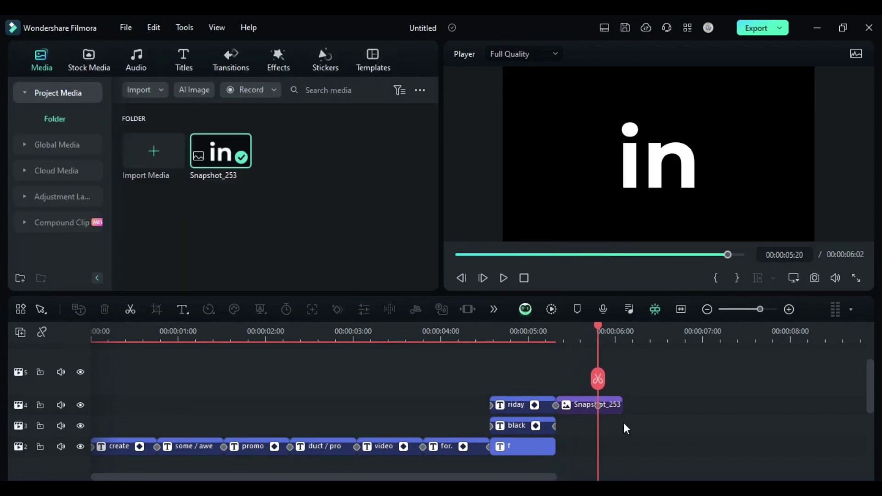
click(580, 405)
key(ctrl+c)
key(ctrl+v)
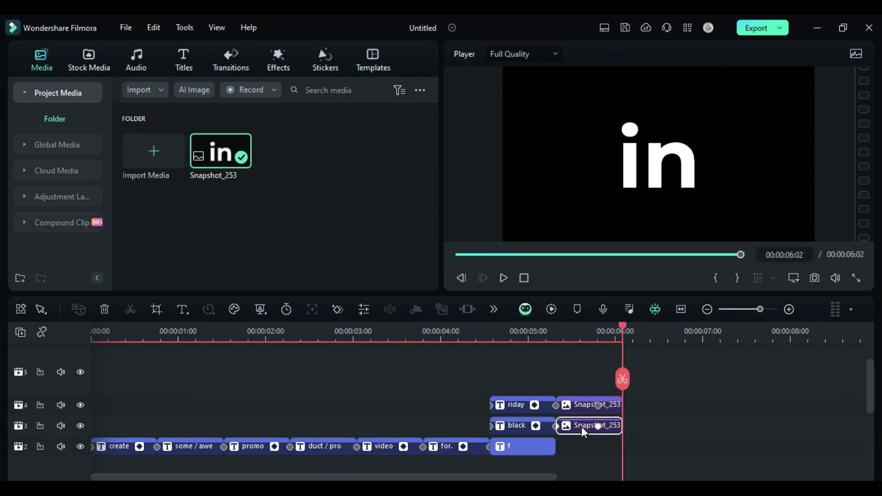
double_click(583, 431)
click(72, 115)
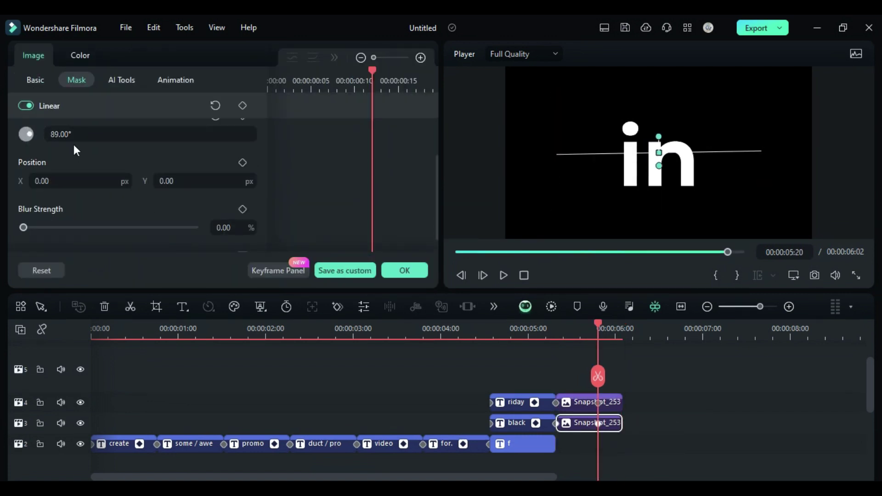
click(555, 328)
click(32, 80)
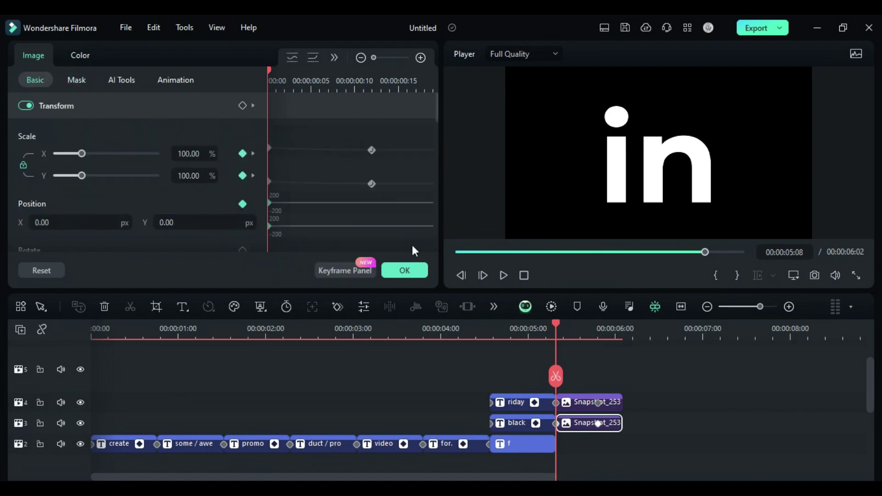
drag(557, 329, 598, 340)
drag(167, 221, 137, 222)
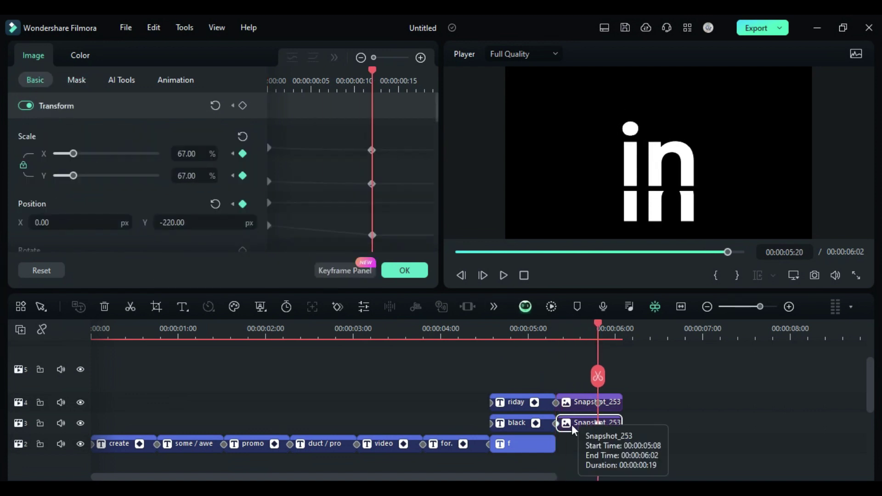
- Add a third masked snapshot copy on track 2 and preview the split word near 5:22
drag(570, 422, 570, 443)
drag(184, 159, 221, 159)
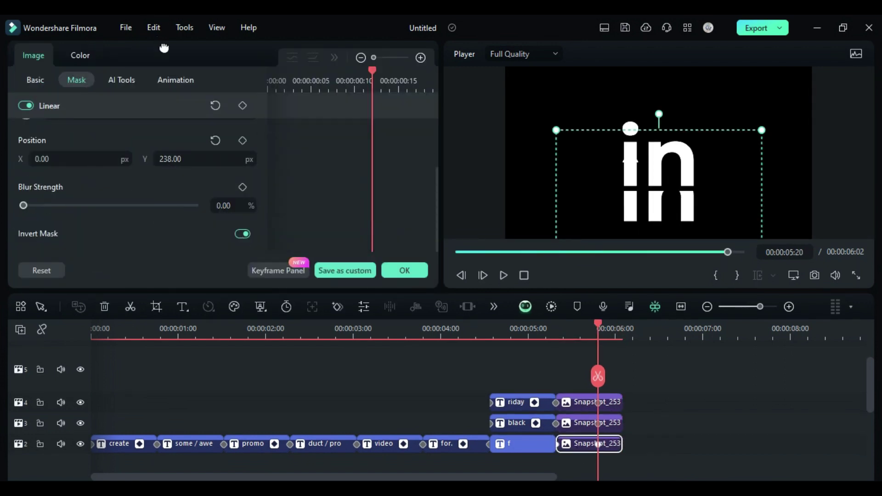
click(35, 80)
drag(558, 328, 607, 351)
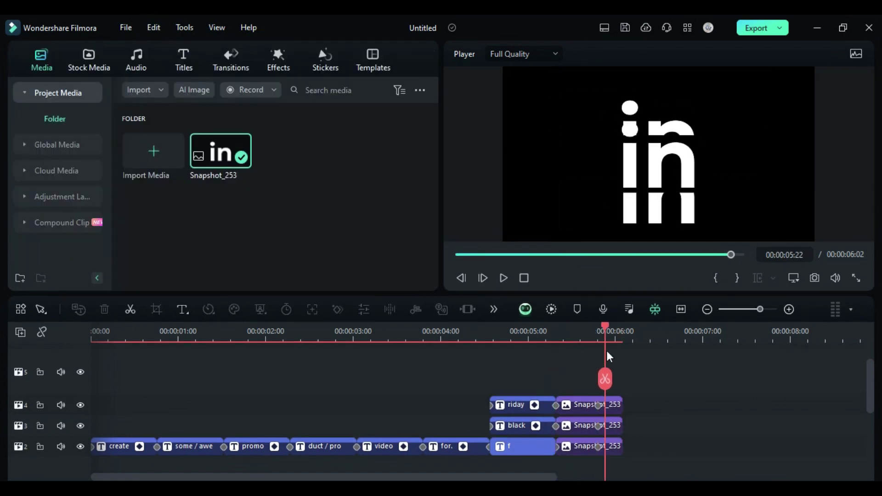
- Capture a snapshot of the preview and trim it on track 2 after Snapshot_253
click(815, 279)
click(506, 285)
drag(220, 152, 653, 414)
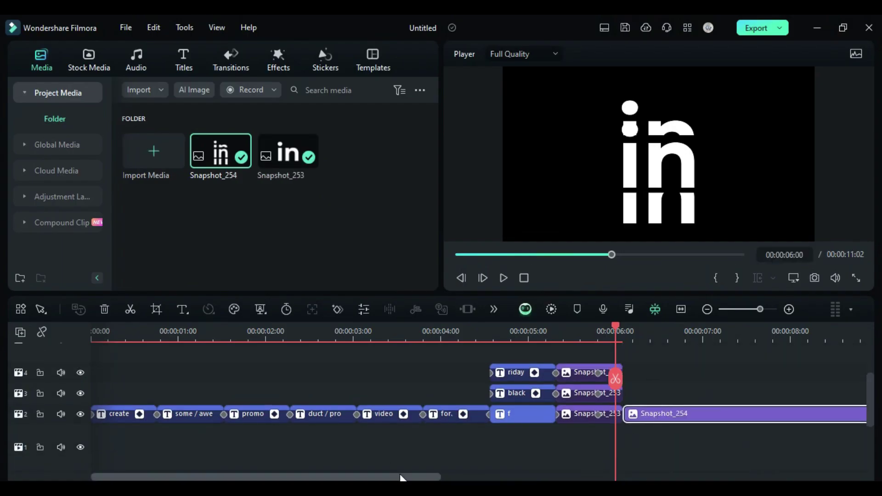
drag(403, 479, 471, 479)
click(661, 330)
key(alt+])
drag(658, 413, 618, 414)
- Add a Default Title right after Snapshot_254, ending at 8:17
click(184, 59)
mouse_move(153, 257)
mouse_down()
mouse_move(621, 374)
mouse_move(630, 428)
mouse_up()
drag(761, 309, 755, 309)
drag(641, 427, 451, 435)
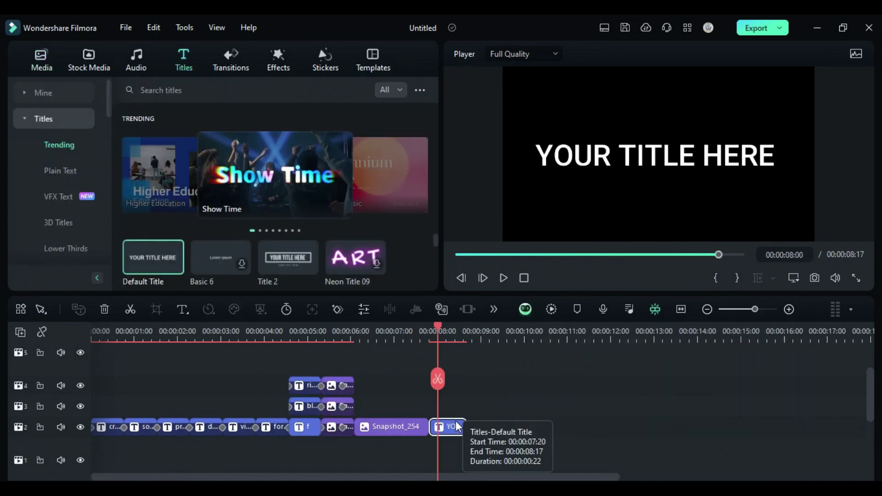
double_click(450, 434)
- Make the title read 'Filmora' in Metropolis-ExtraBold at font size 180
click(53, 191)
drag(267, 451, 269, 238)
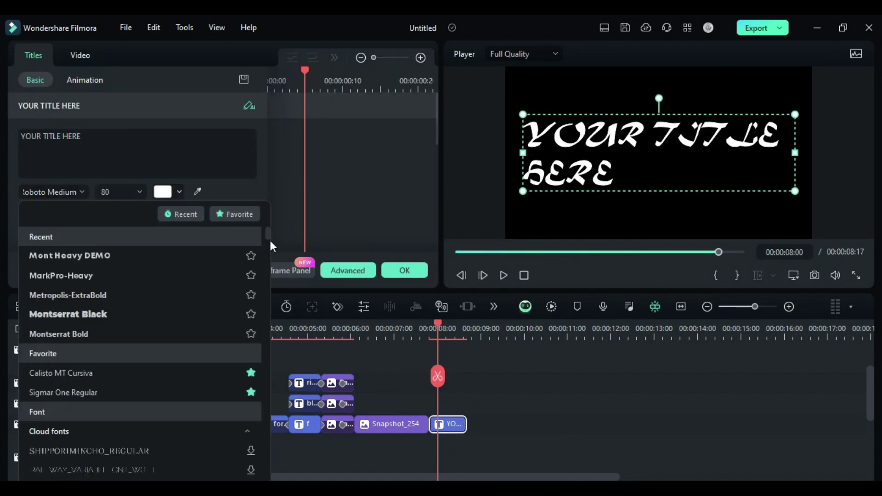
click(68, 295)
drag(102, 159, 4, 134)
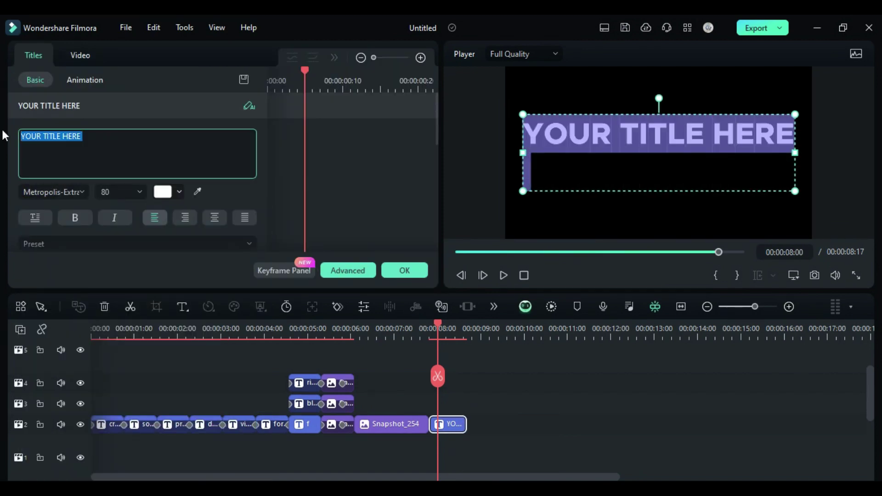
text(Filmora)
double_click(117, 195)
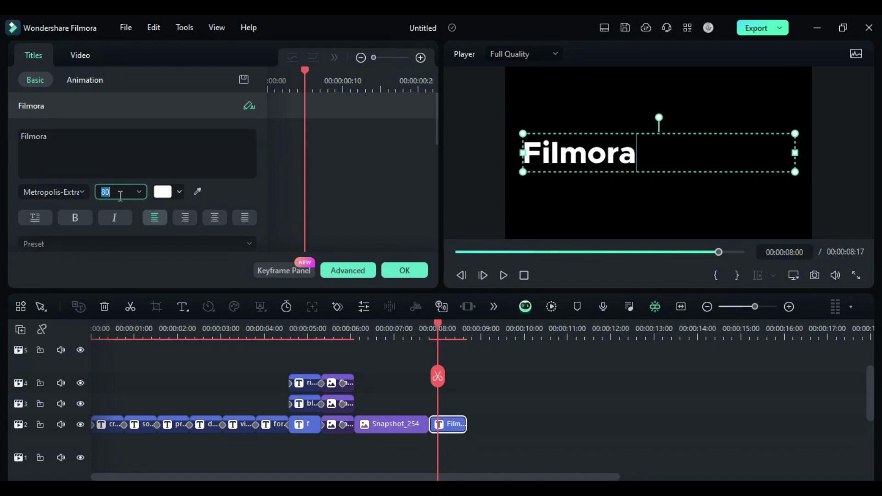
text(180)
- Set the title scale to 98 and confirm its horizontal position
scroll(247, 227, down, 3)
scroll(247, 226, down, 3)
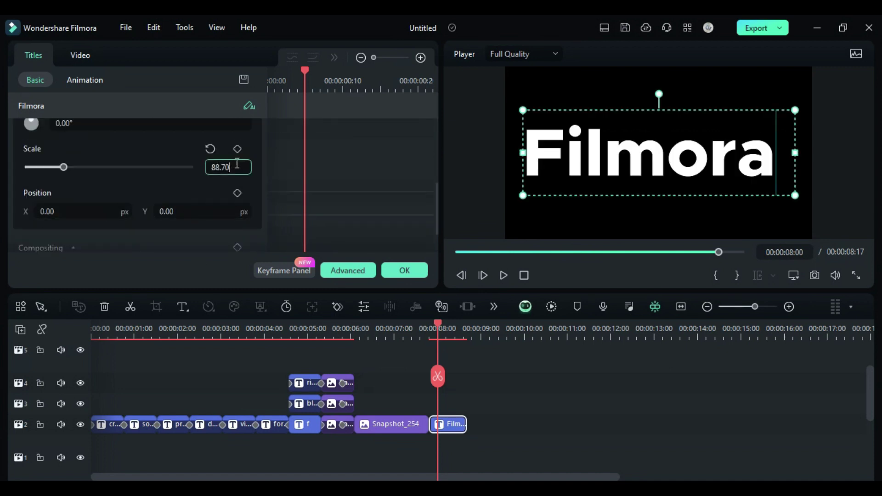
text(98)
key(Return)
text(145)
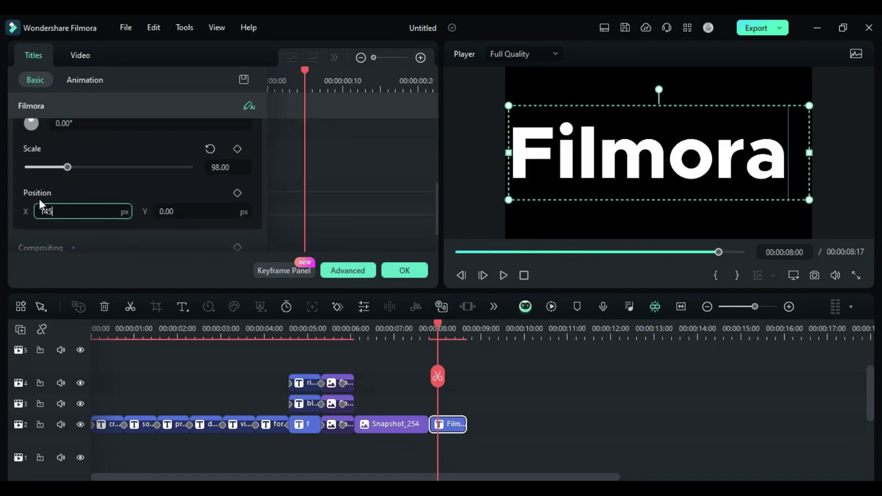
key(Tab)
- Browse the title's animation presets
click(98, 94)
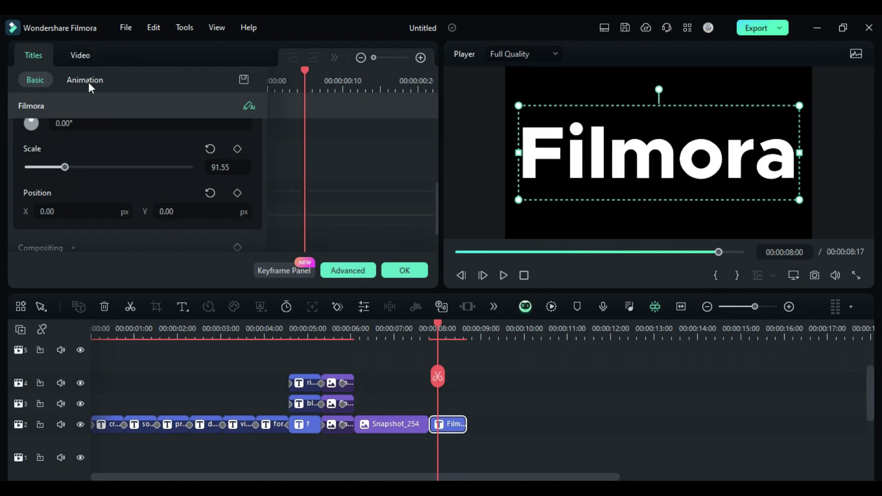
click(89, 81)
scroll(257, 189, down, 1)
scroll(256, 192, down, 2)
scroll(258, 202, down, 2)
scroll(260, 210, down, 2)
scroll(263, 219, down, 2)
- Try the Random 2 animation, then keyframe the title at 220% scale plus its position
scroll(263, 219, up, 1)
click(84, 210)
click(76, 63)
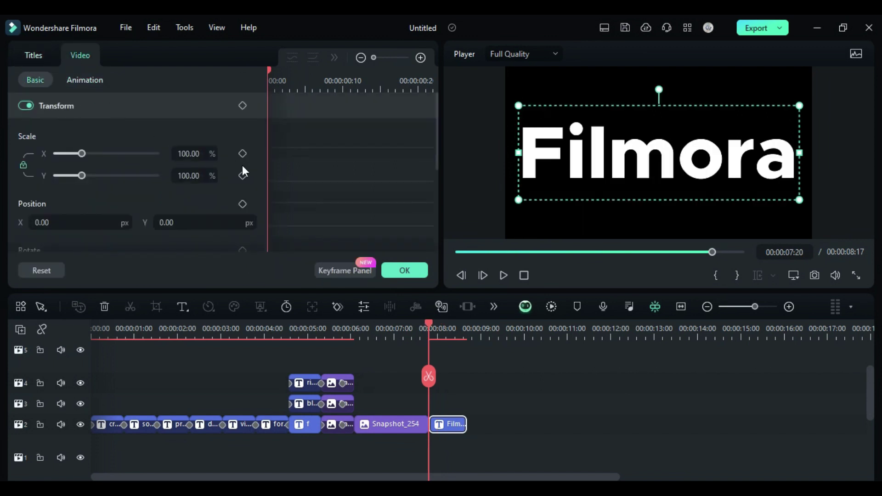
click(172, 174)
text(220)
key(Return)
click(242, 175)
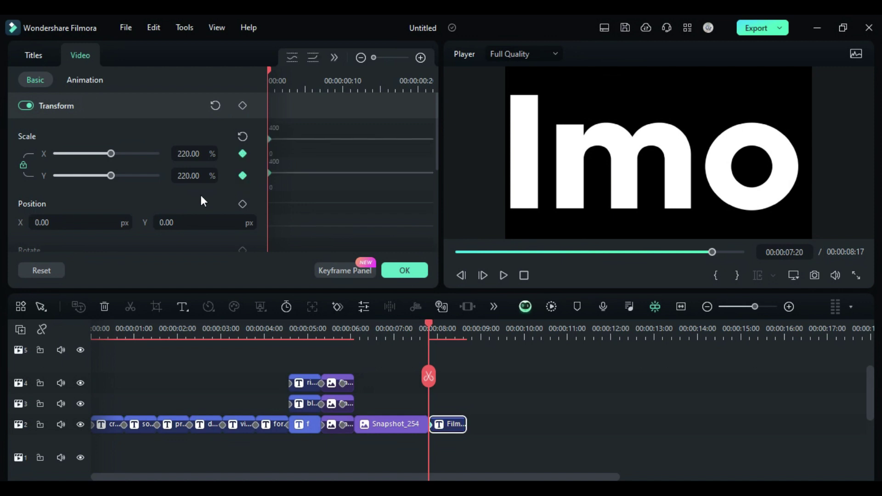
click(242, 204)
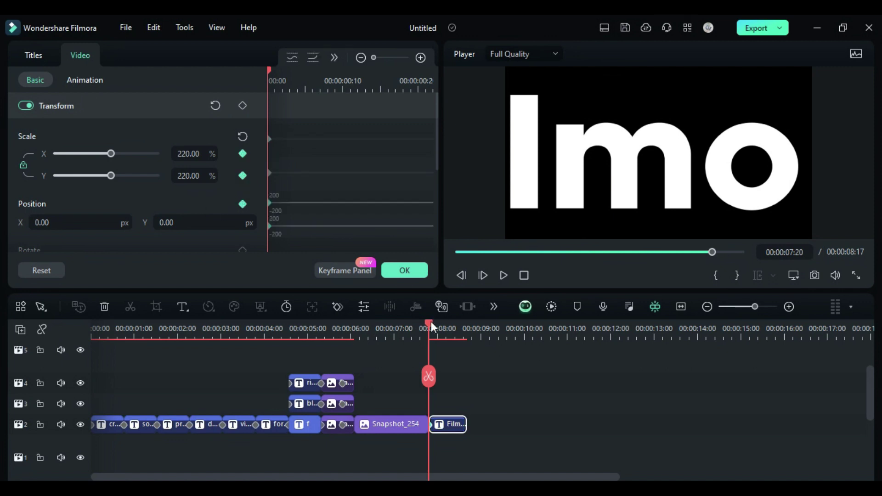
- Near the clip's end, return scale to 100% with Ease out and add a position keyframe
drag(431, 324, 468, 339)
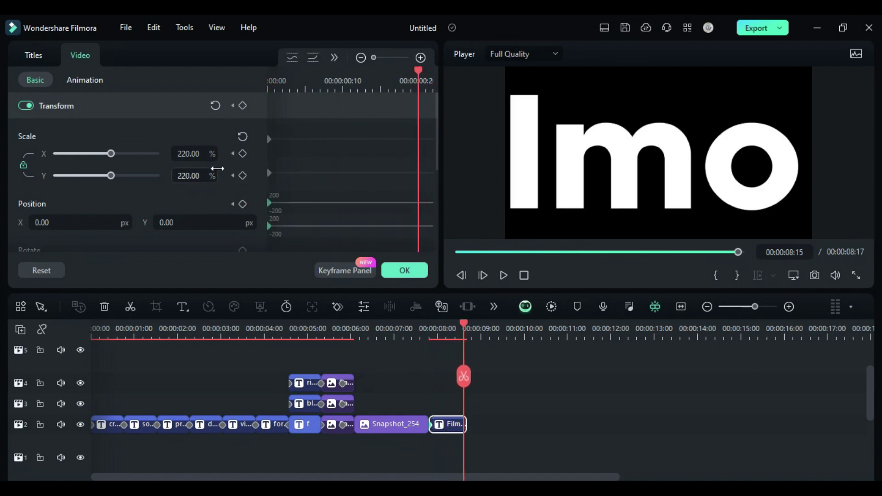
click(242, 137)
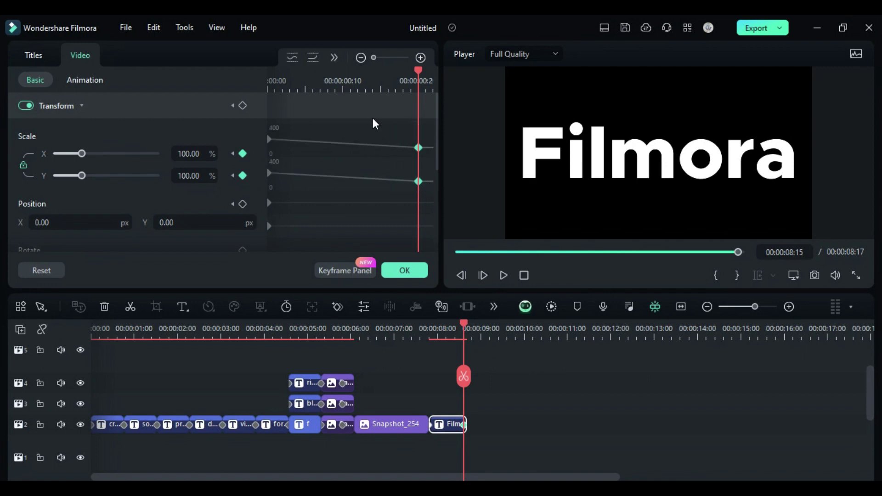
click(332, 59)
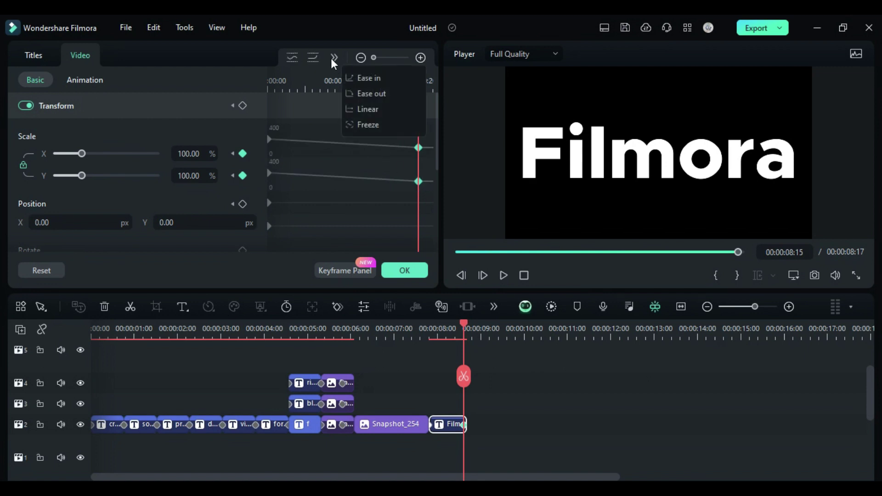
click(363, 92)
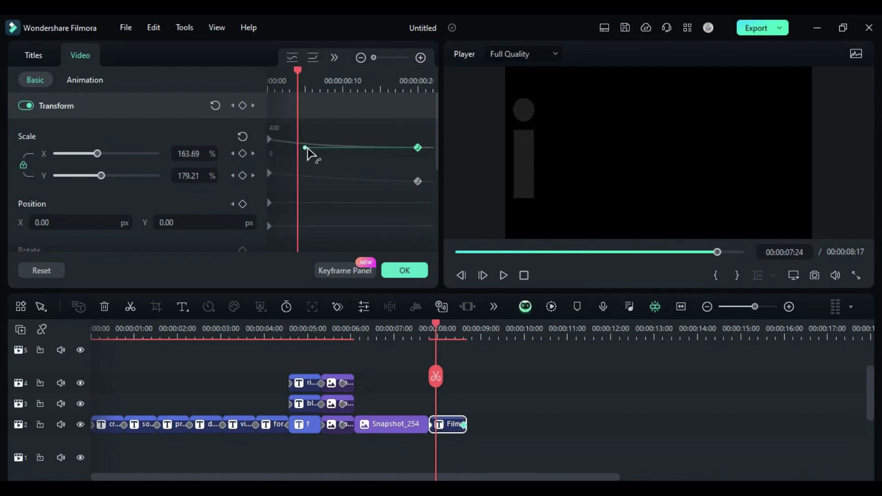
click(76, 222)
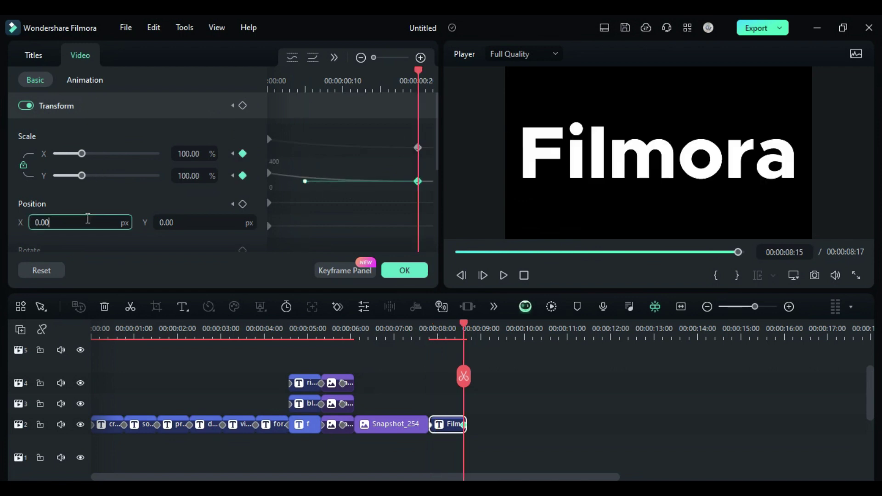
text(7)
key(Tab)
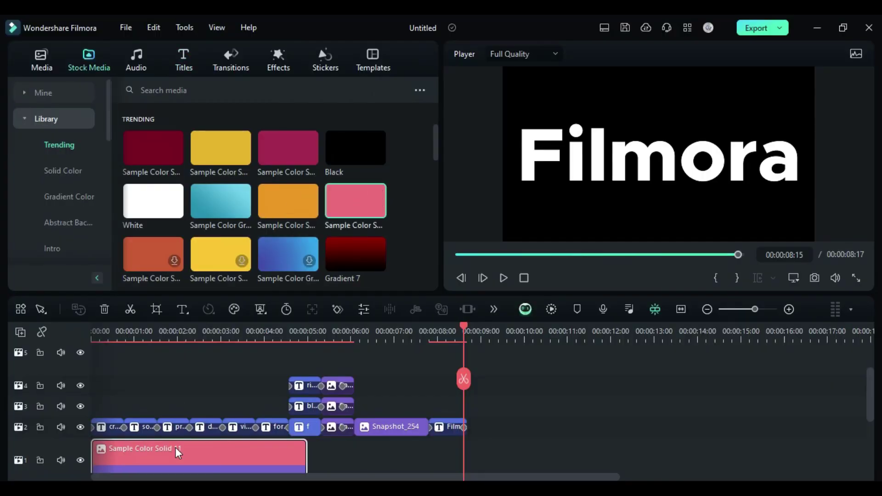
- Place pink, magenta and orange solid backgrounds under the first words
drag(372, 210, 108, 455)
drag(221, 193, 138, 455)
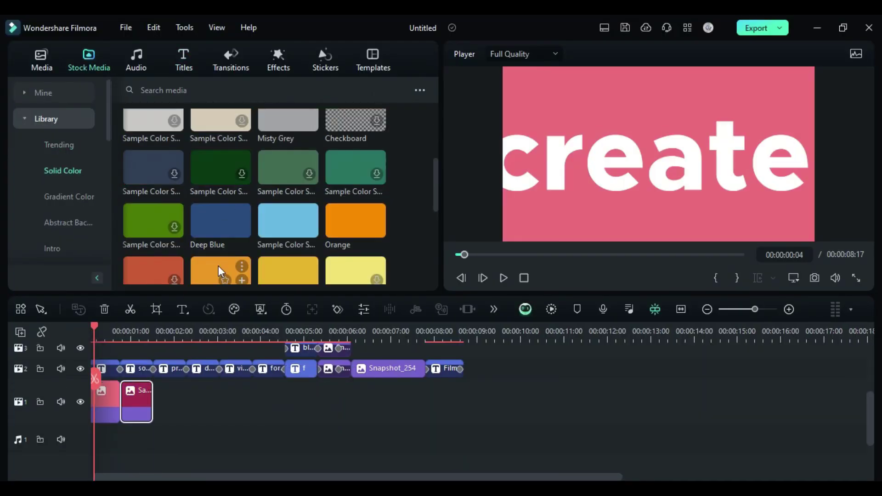
drag(355, 170, 170, 395)
double_click(202, 367)
click(342, 379)
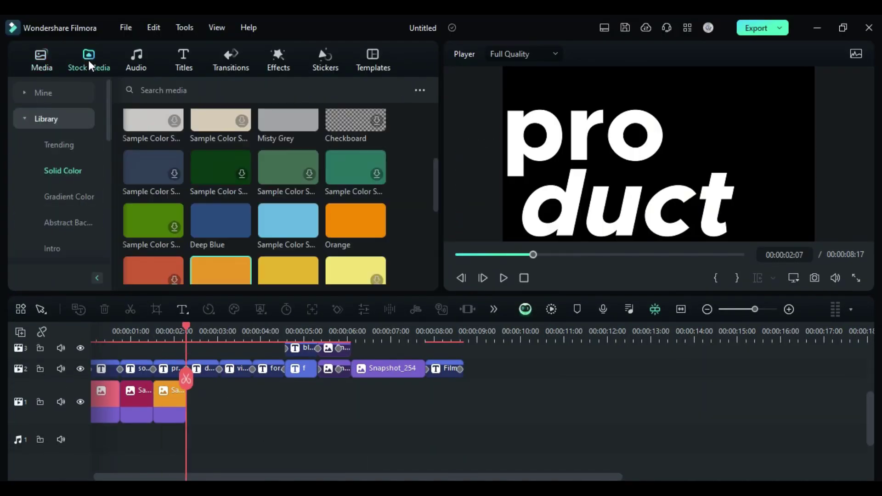
scroll(207, 193, down, 3)
- Add more colour backgrounds, including pink and yellow, along the bottom track
drag(221, 201, 202, 404)
drag(152, 148, 237, 404)
scroll(275, 193, up, 2)
mouse_move(288, 184)
mouse_down()
mouse_move(459, 426)
mouse_move(322, 427)
mouse_up()
scroll(276, 193, down, 2)
drag(153, 200, 304, 422)
drag(153, 201, 335, 400)
scroll(275, 193, up, 2)
drag(354, 134, 334, 359)
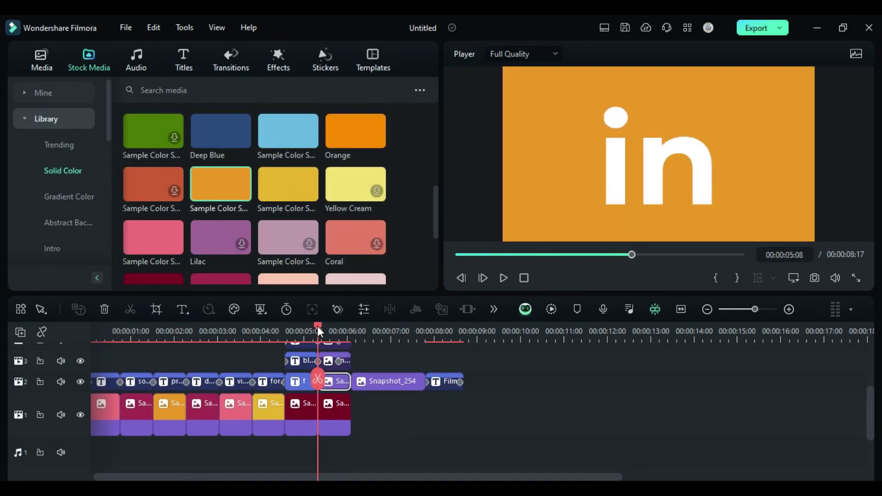
- Move the orange clip to the bottom track, add magenta under 'Filmora', and render the preview
double_click(334, 400)
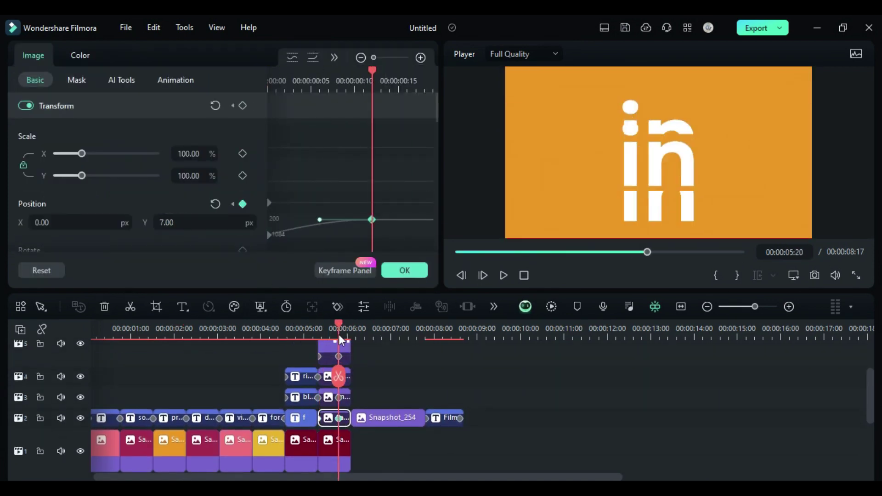
drag(334, 350, 385, 416)
click(536, 398)
mouse_move(220, 201)
mouse_down()
mouse_move(642, 430)
mouse_move(464, 430)
mouse_up()
click(552, 306)
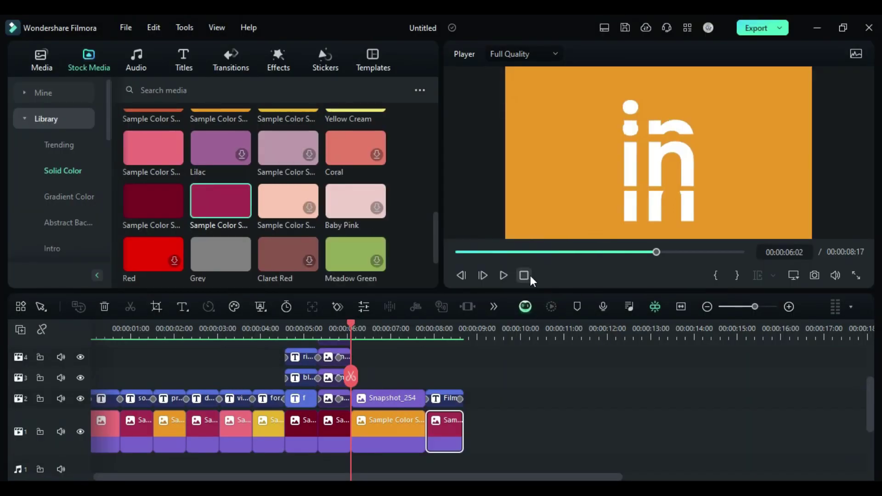
click(524, 275)
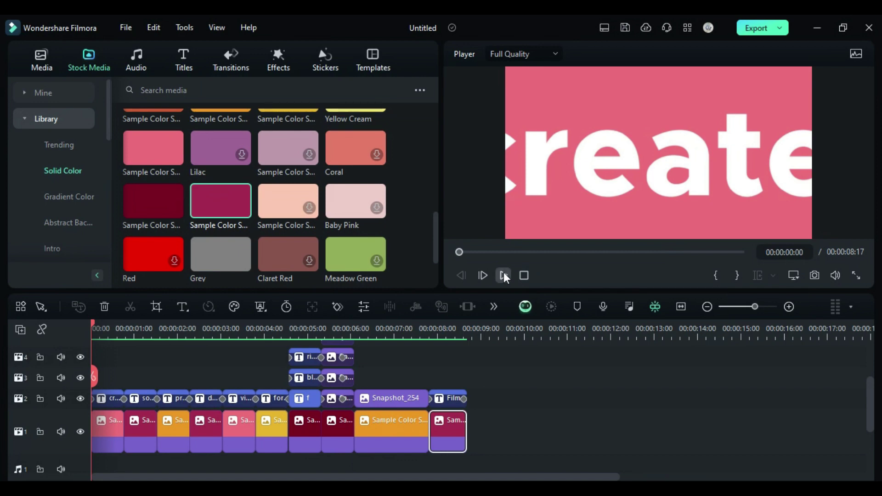
click(504, 276)
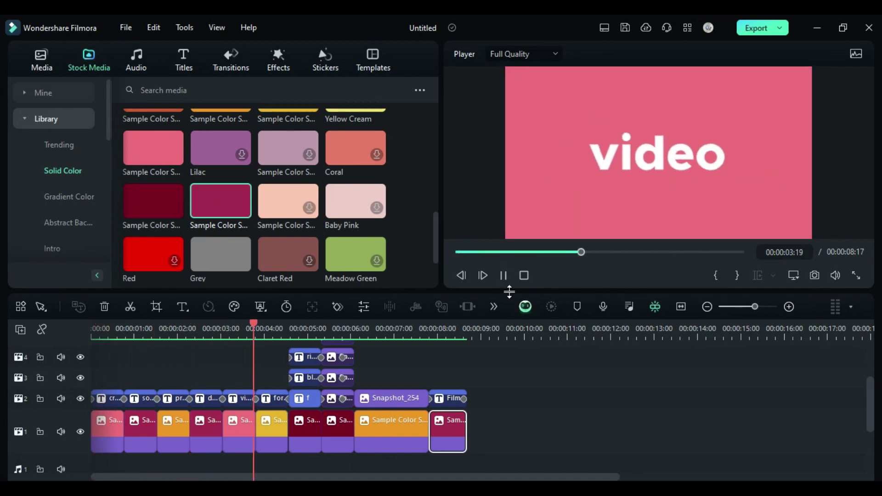